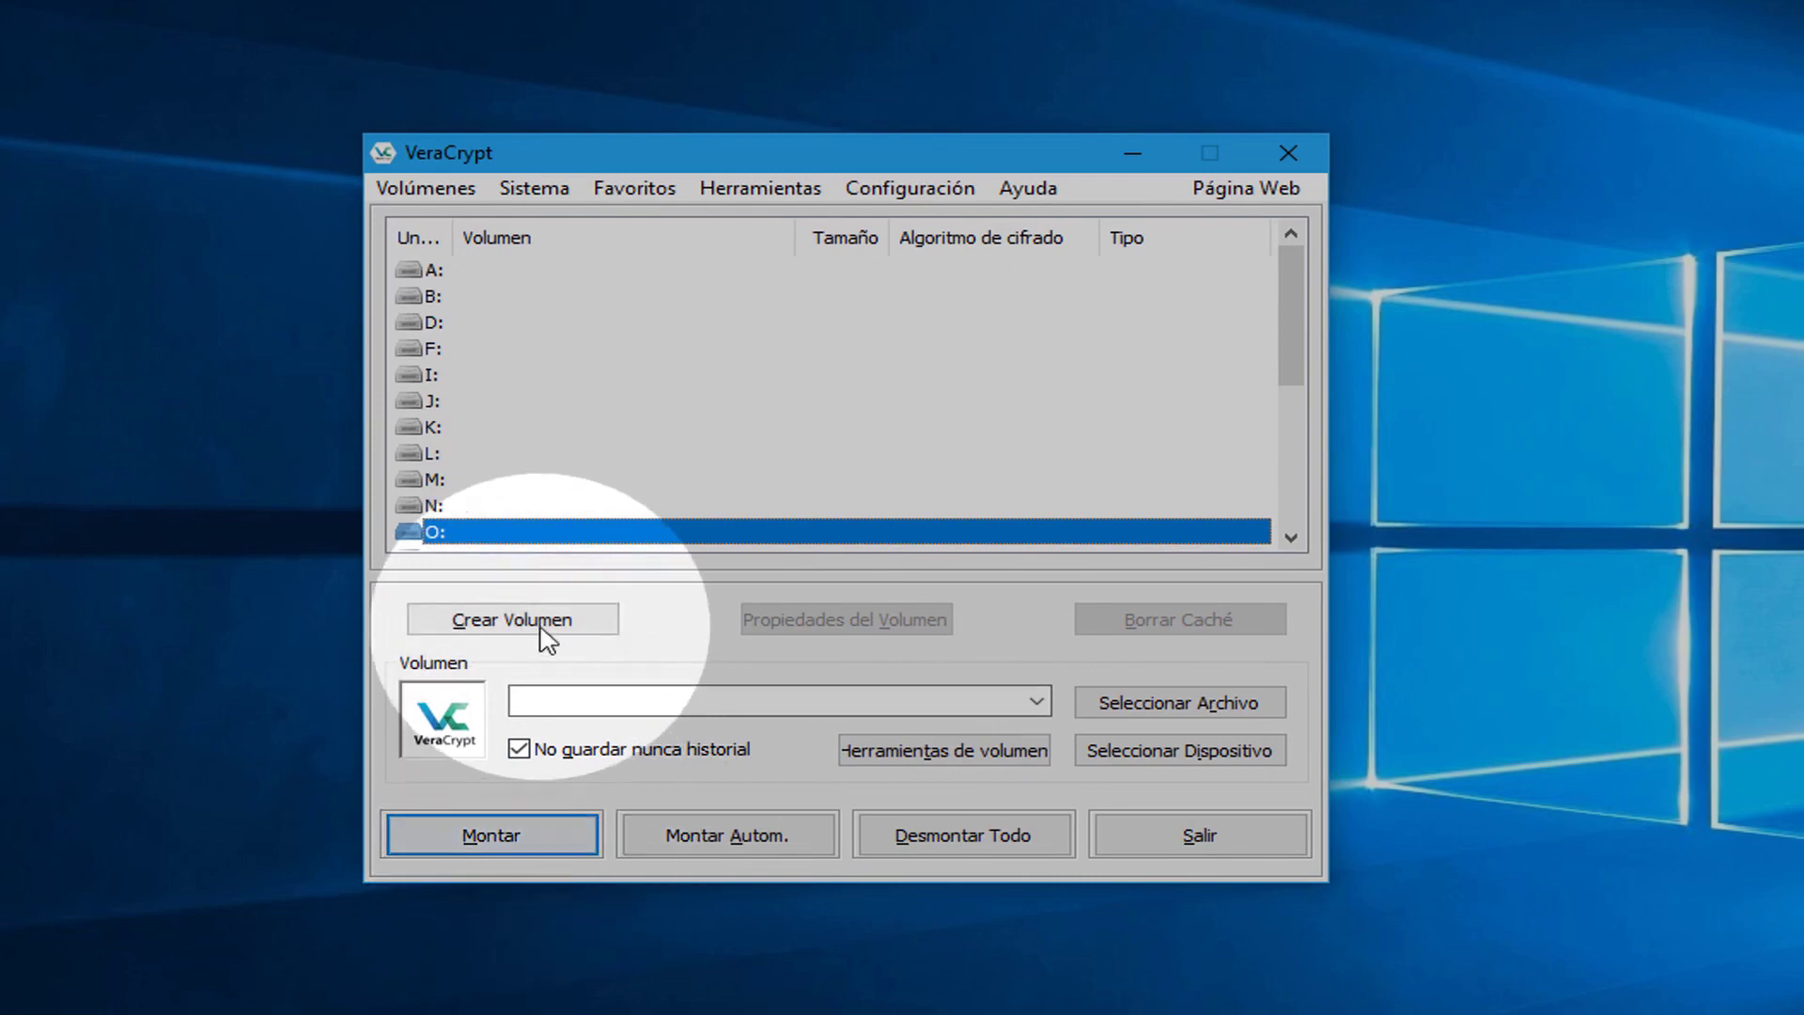
Step: Start creating a new volume as an encrypted file container, keeping the preselected volume type
{"action": "left_click", "coordinate": [541, 620]}
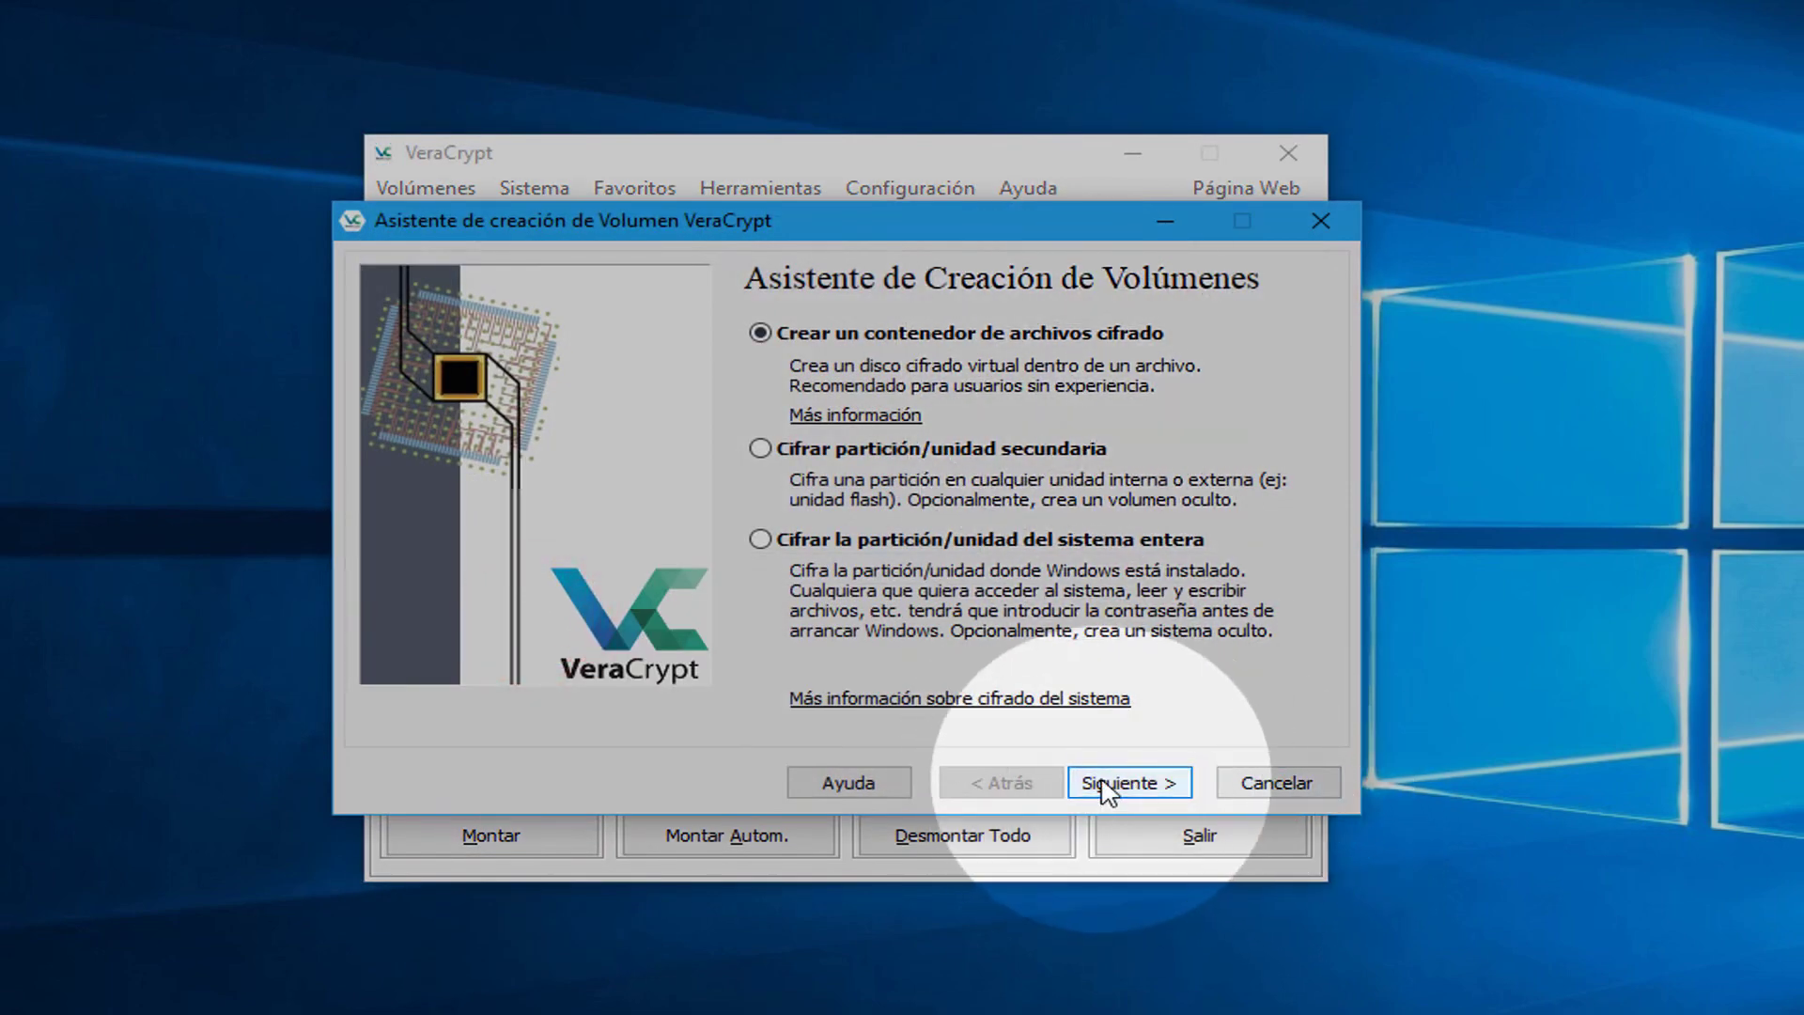
{"action": "left_click", "coordinate": [1102, 780]}
{"action": "left_click", "coordinate": [1102, 782]}
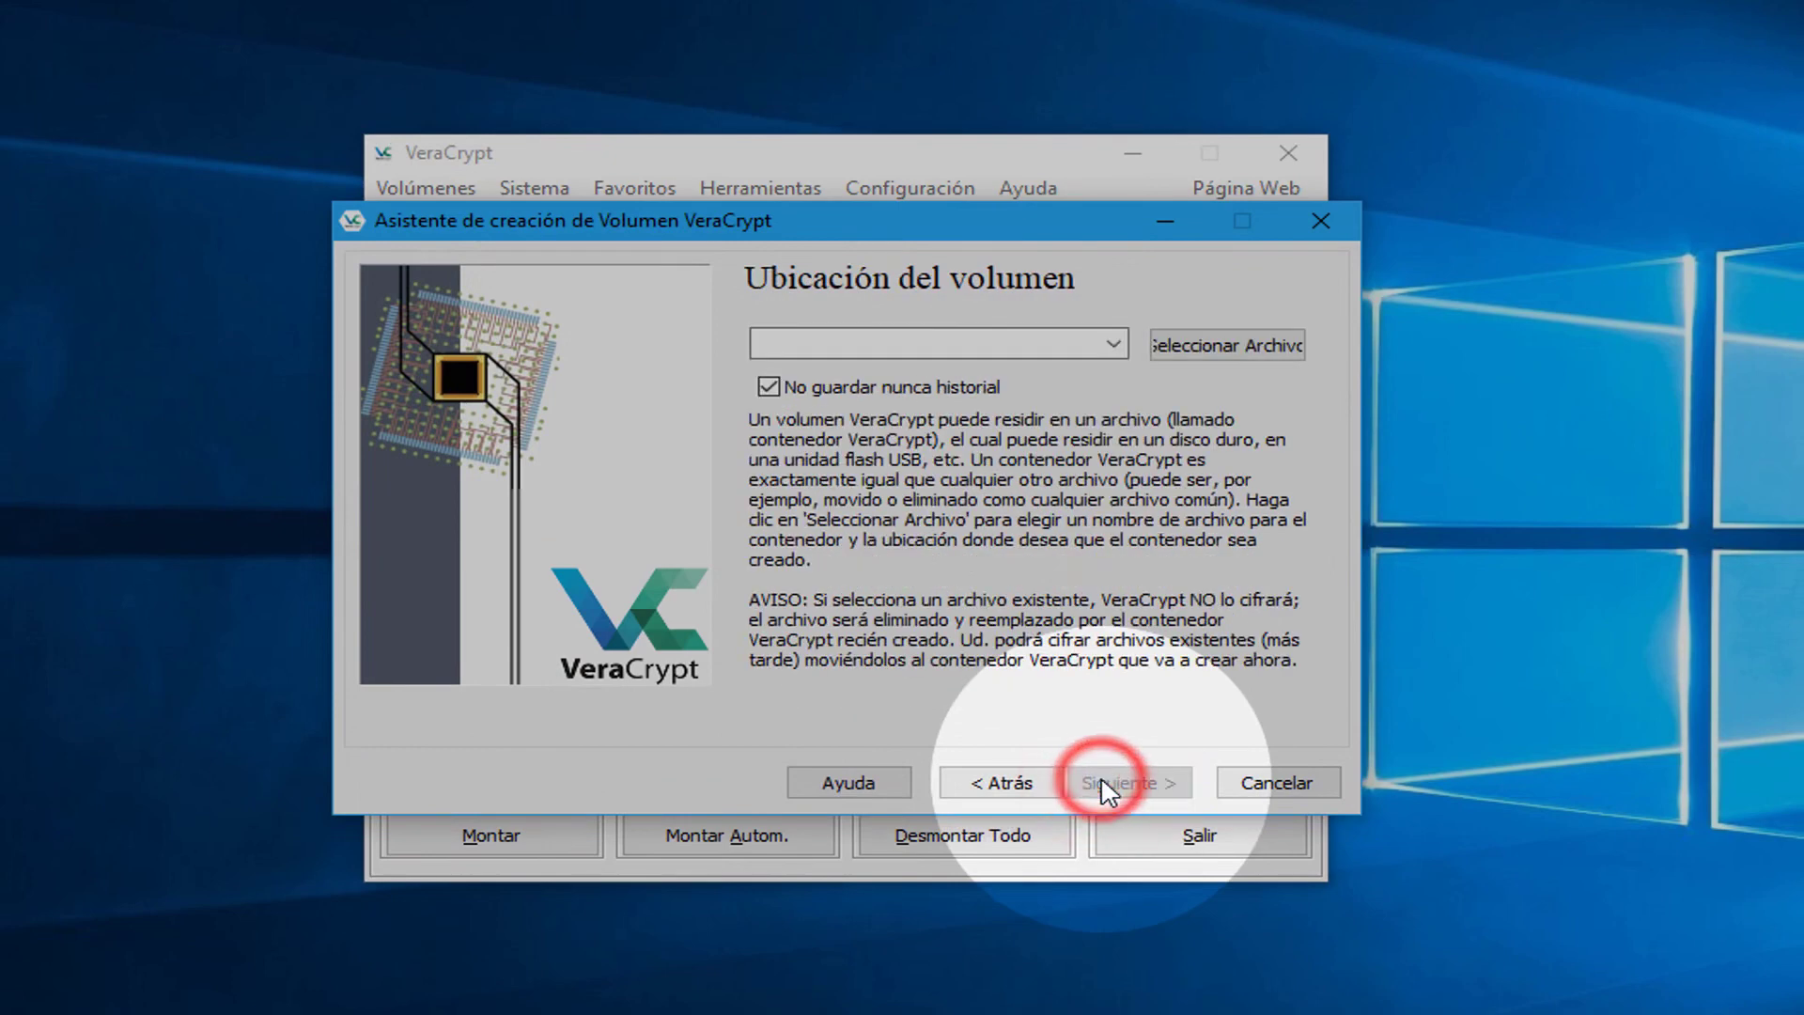
Step: Set the volume location to a new file named verarch on the Data 2-A (E:) drive
{"action": "left_click", "coordinate": [1235, 349]}
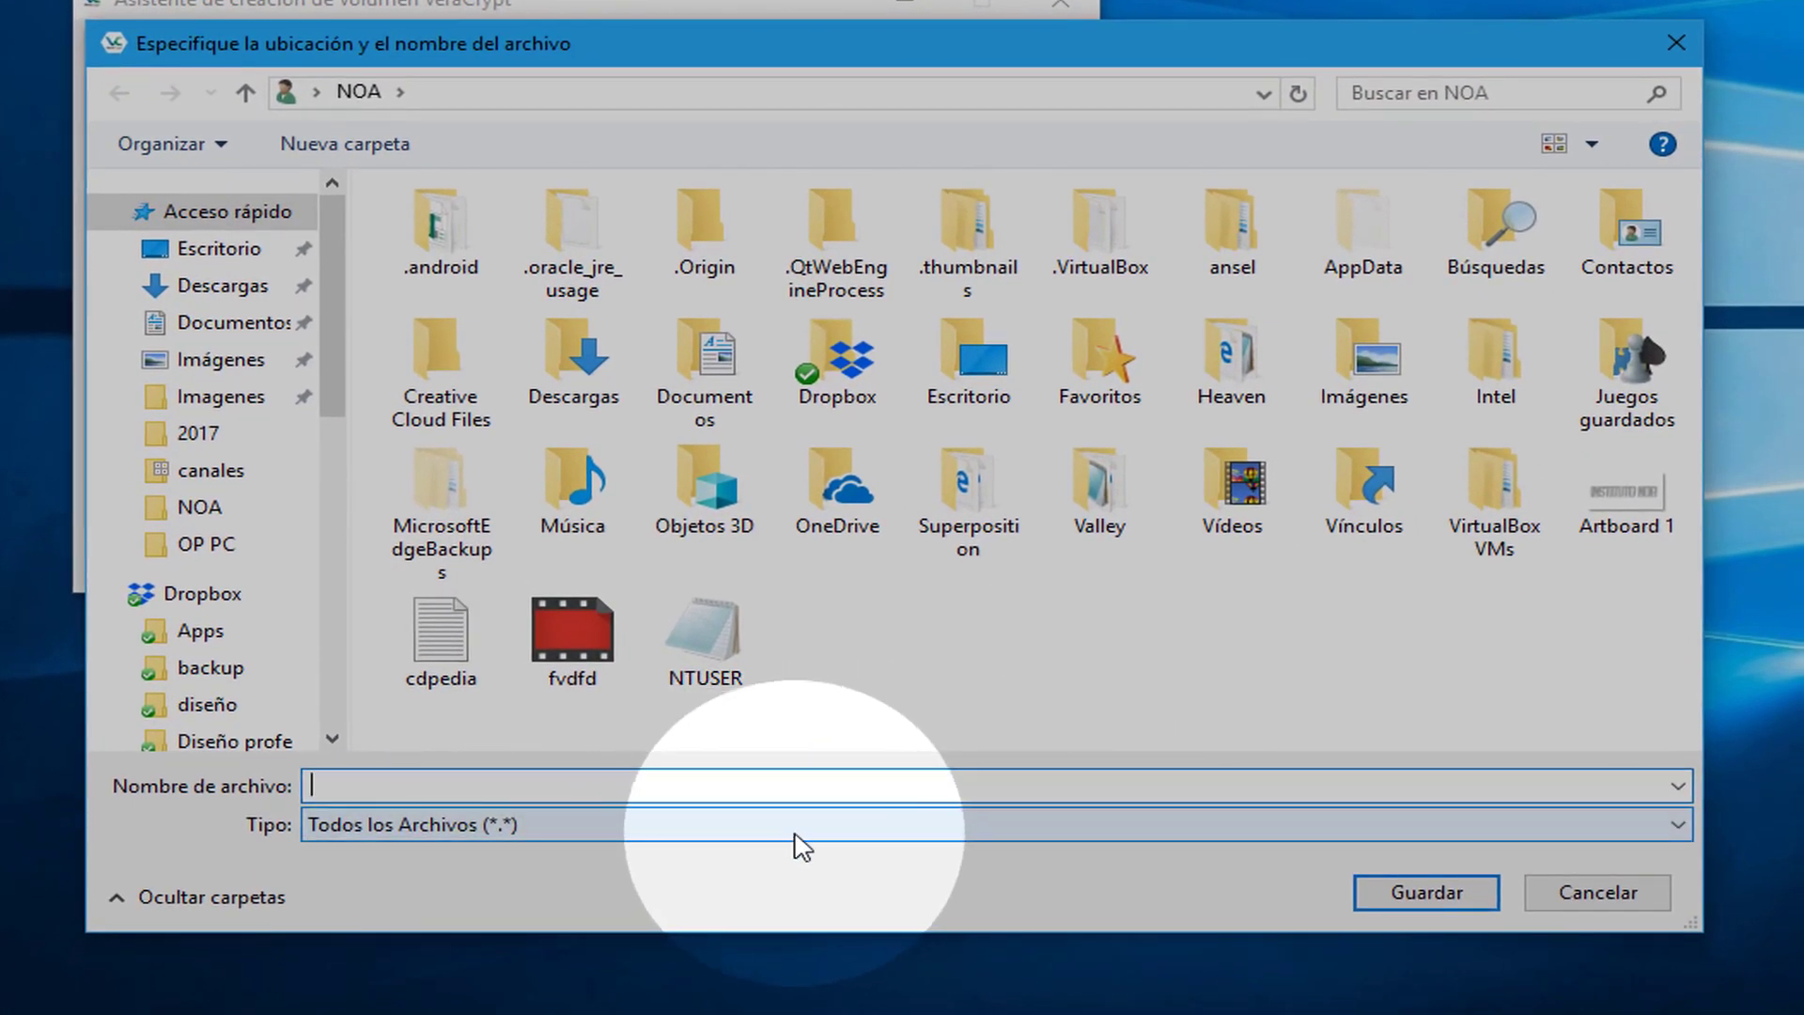
{"action": "type", "text": "verarch"}
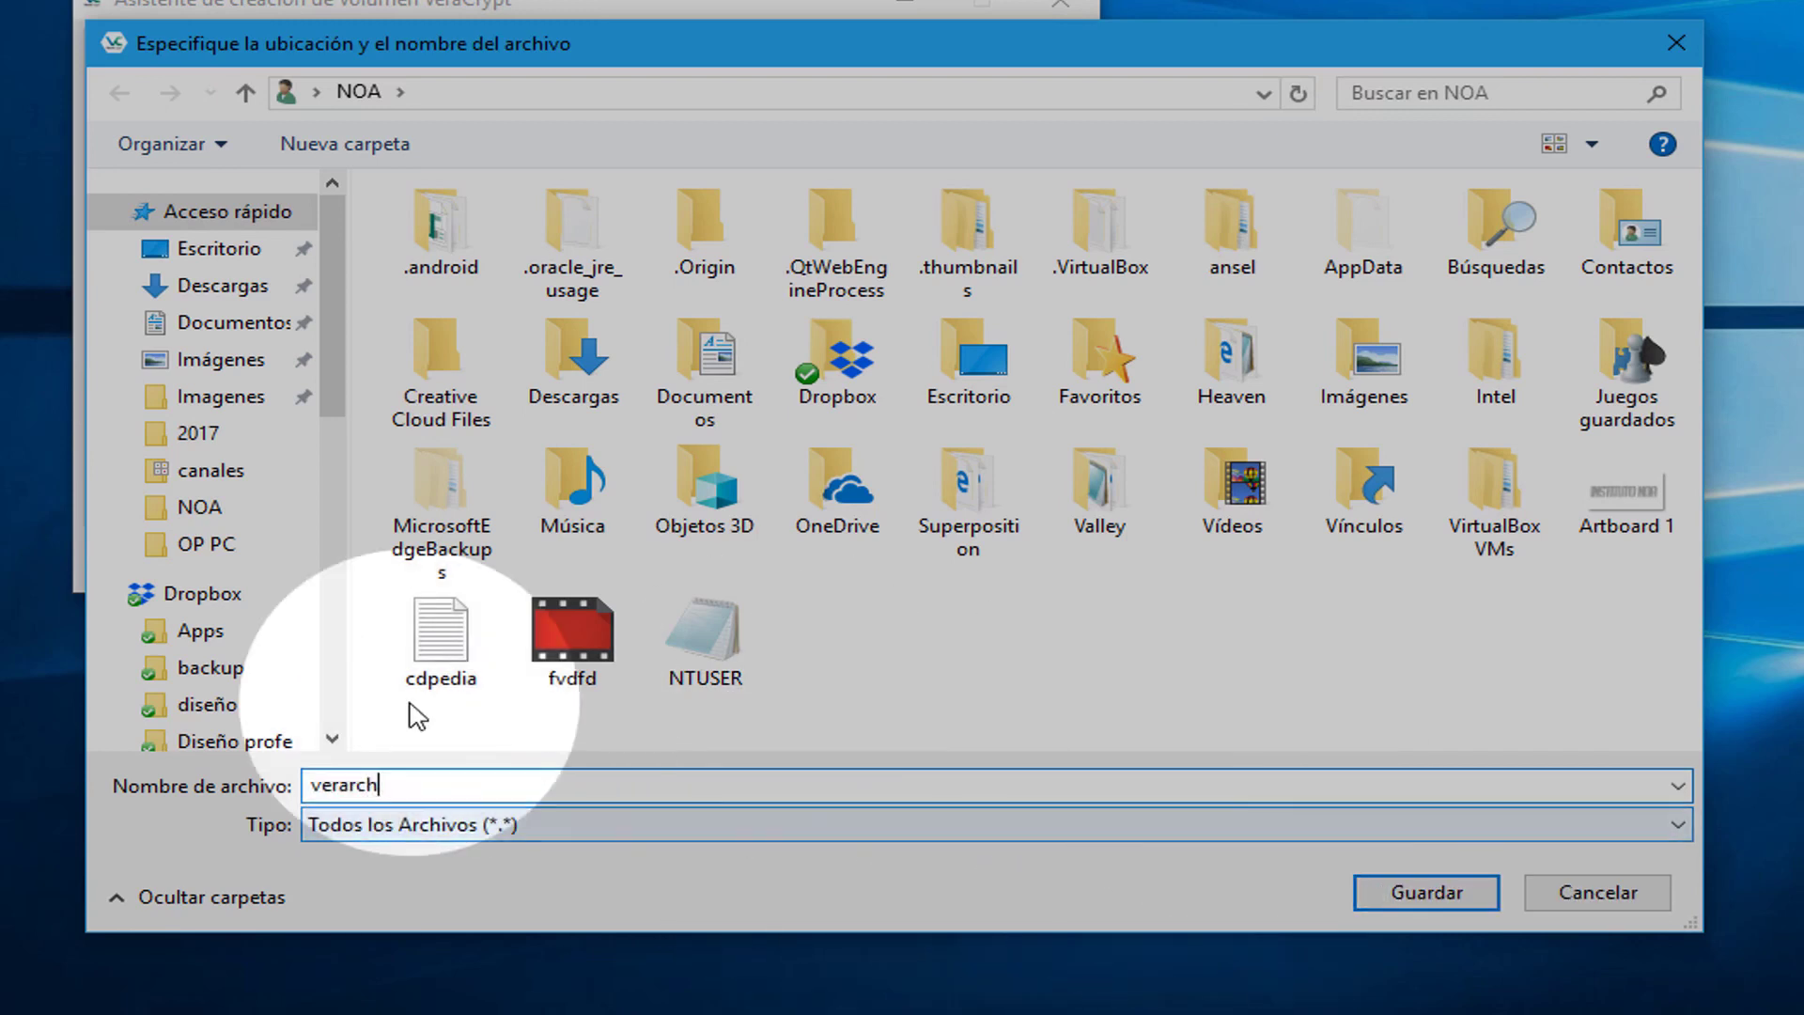
{"action": "left_click_drag", "start_coordinate": [341, 394], "coordinate": [324, 724]}
{"action": "left_click", "coordinate": [217, 649]}
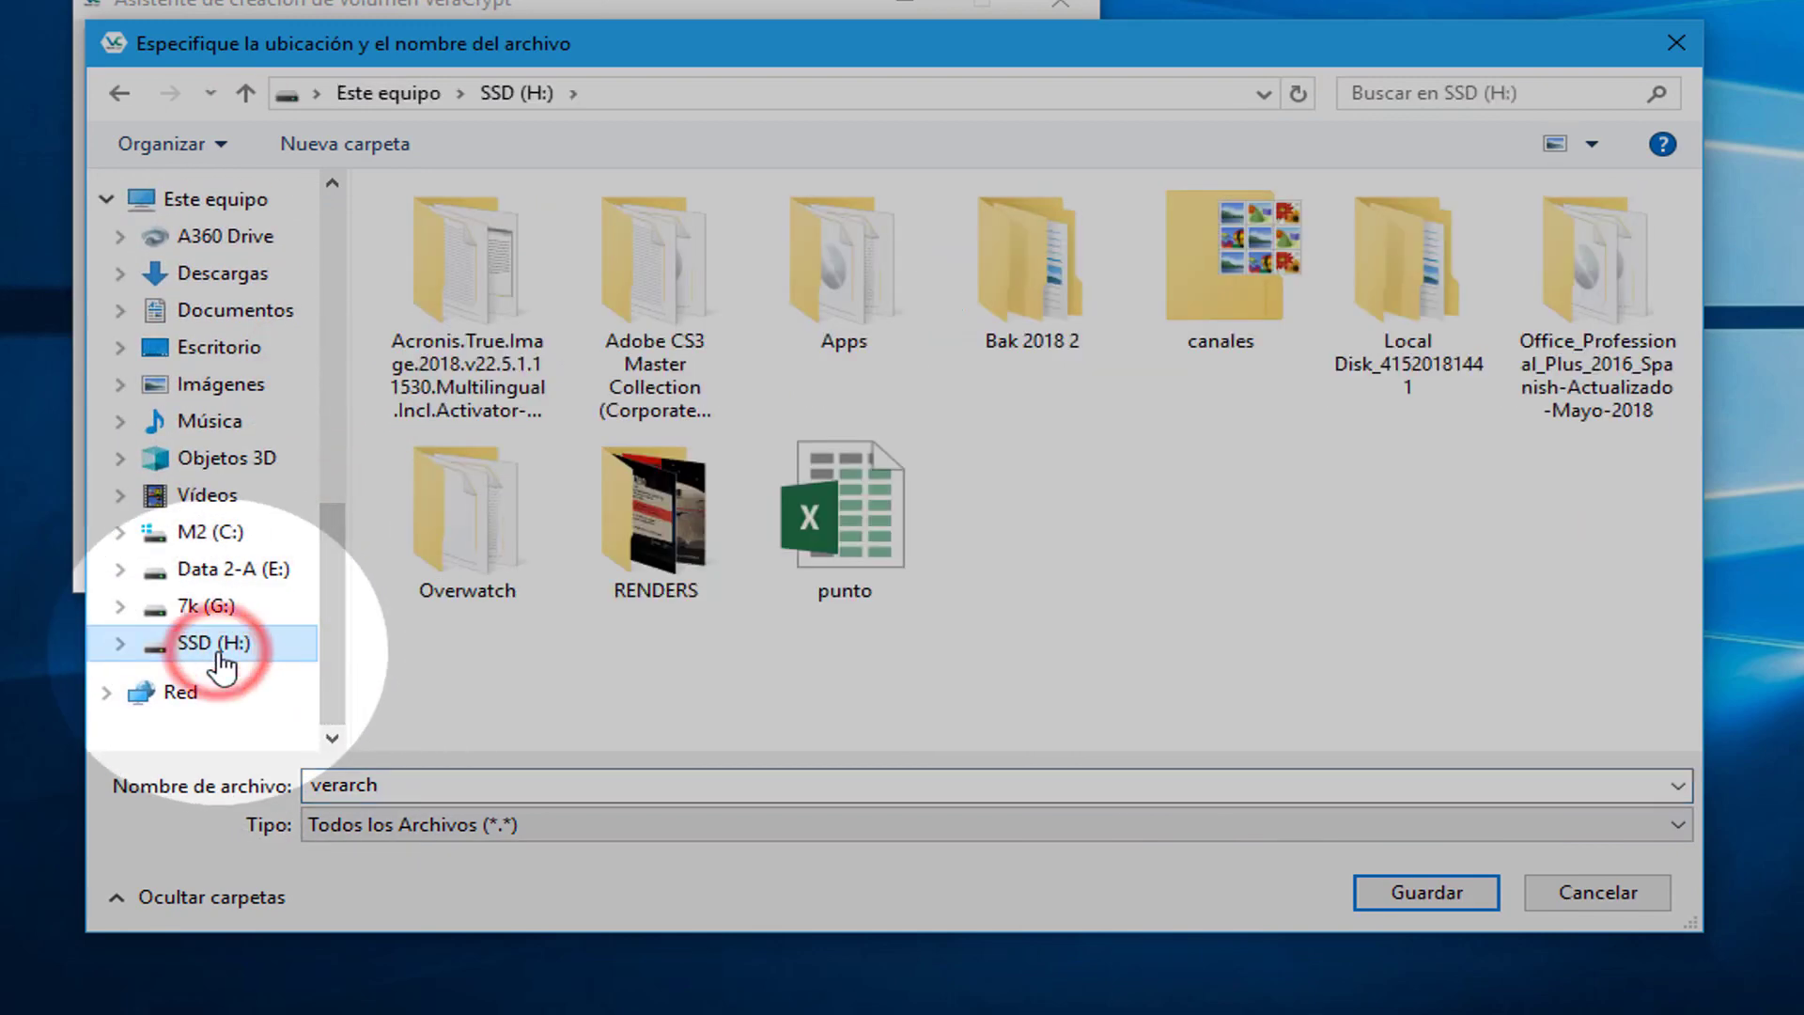
{"action": "left_click", "coordinate": [206, 607]}
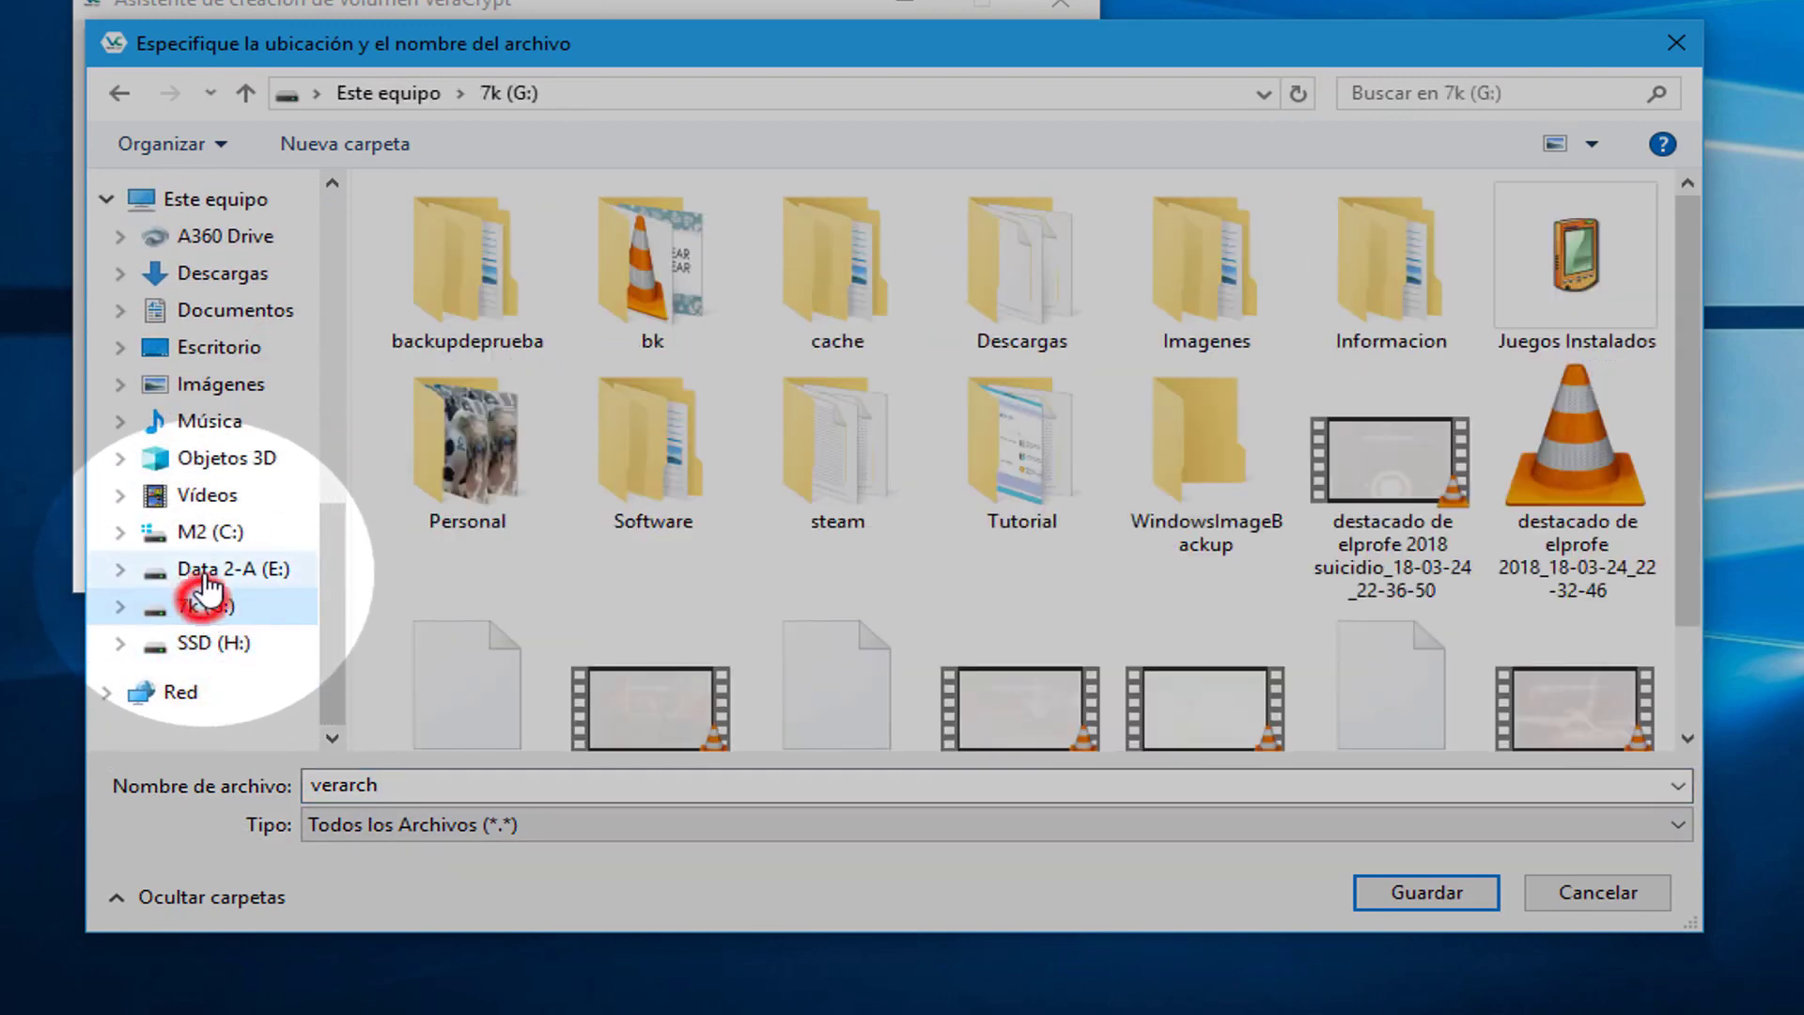
{"action": "left_click", "coordinate": [202, 570]}
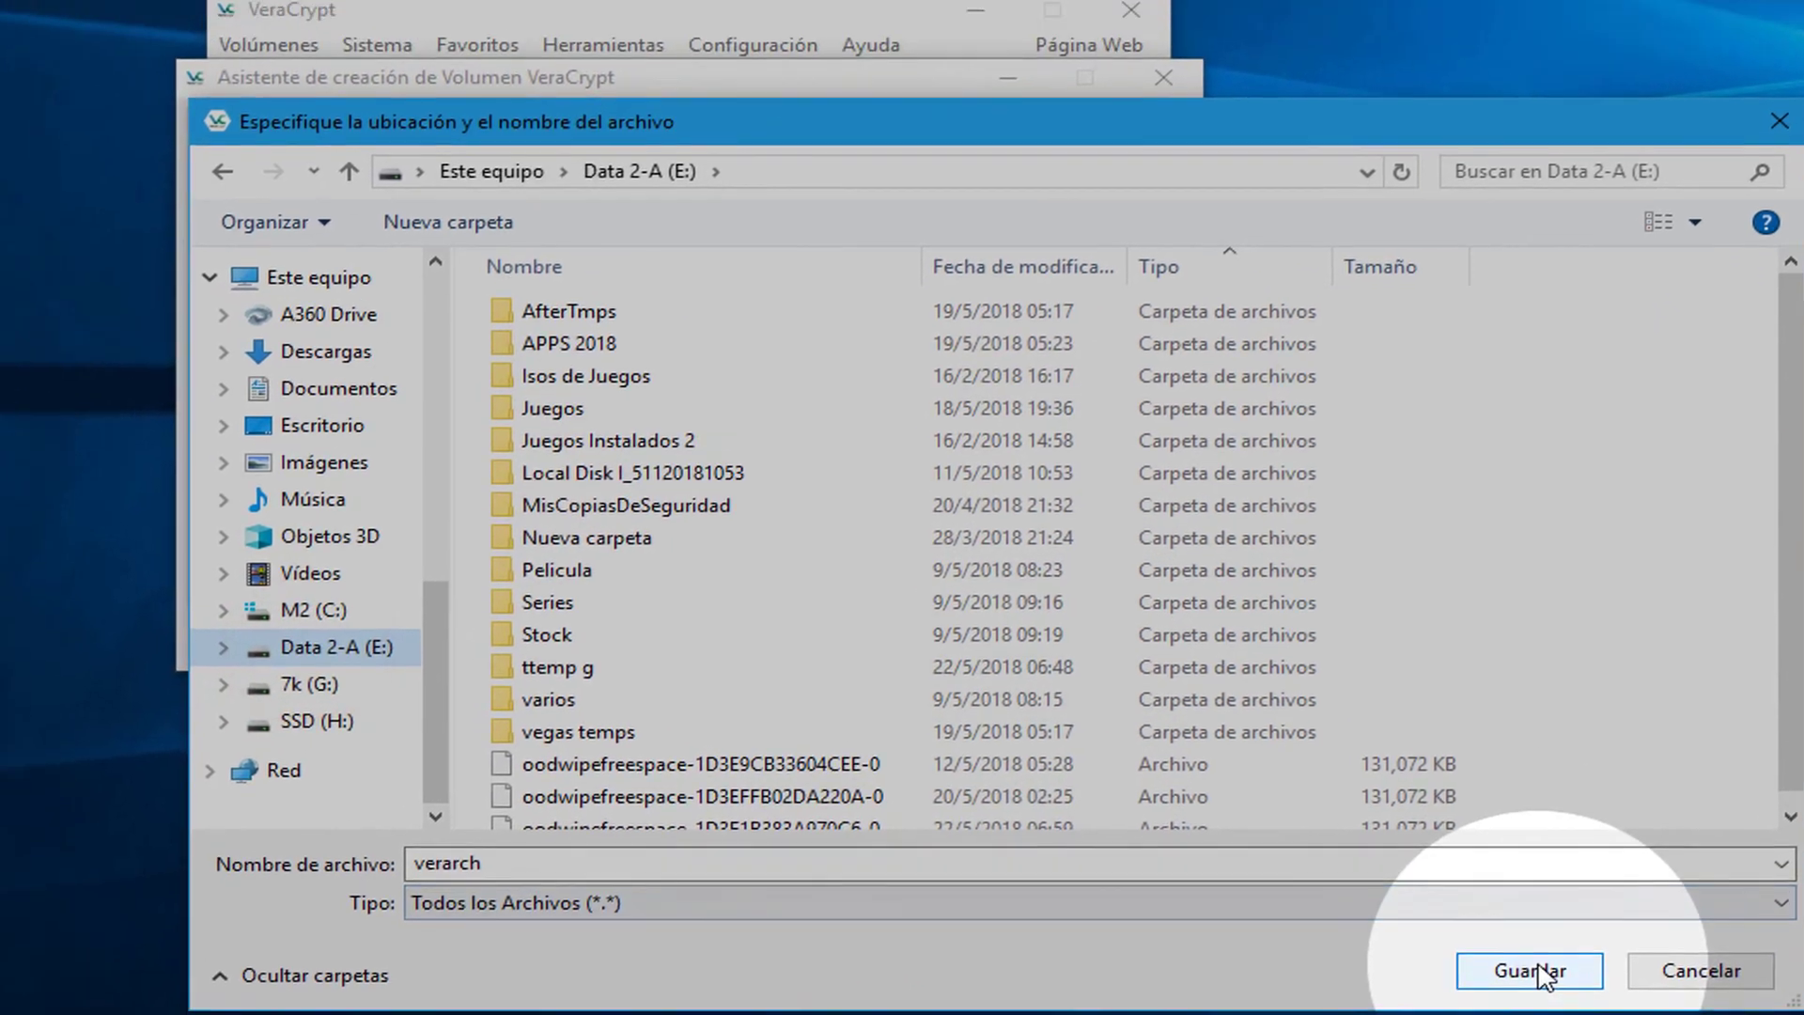
{"action": "left_click", "coordinate": [1541, 972]}
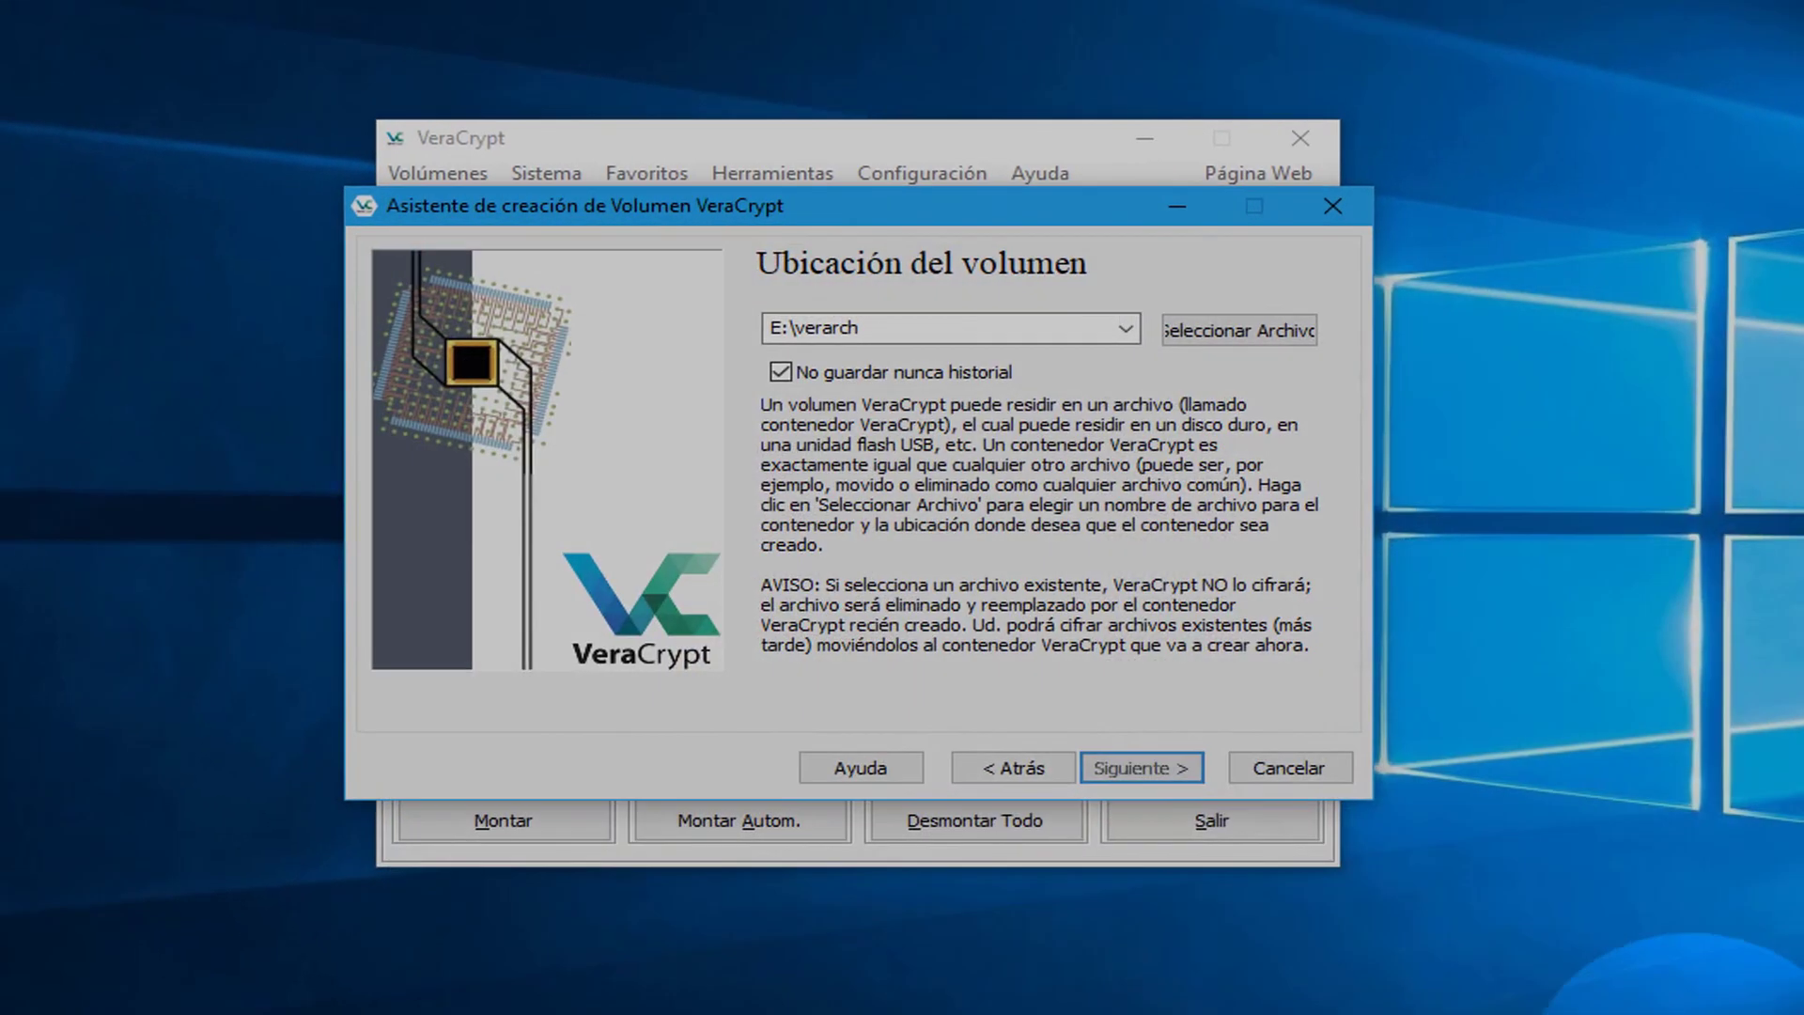
{"action": "left_click", "coordinate": [951, 640]}
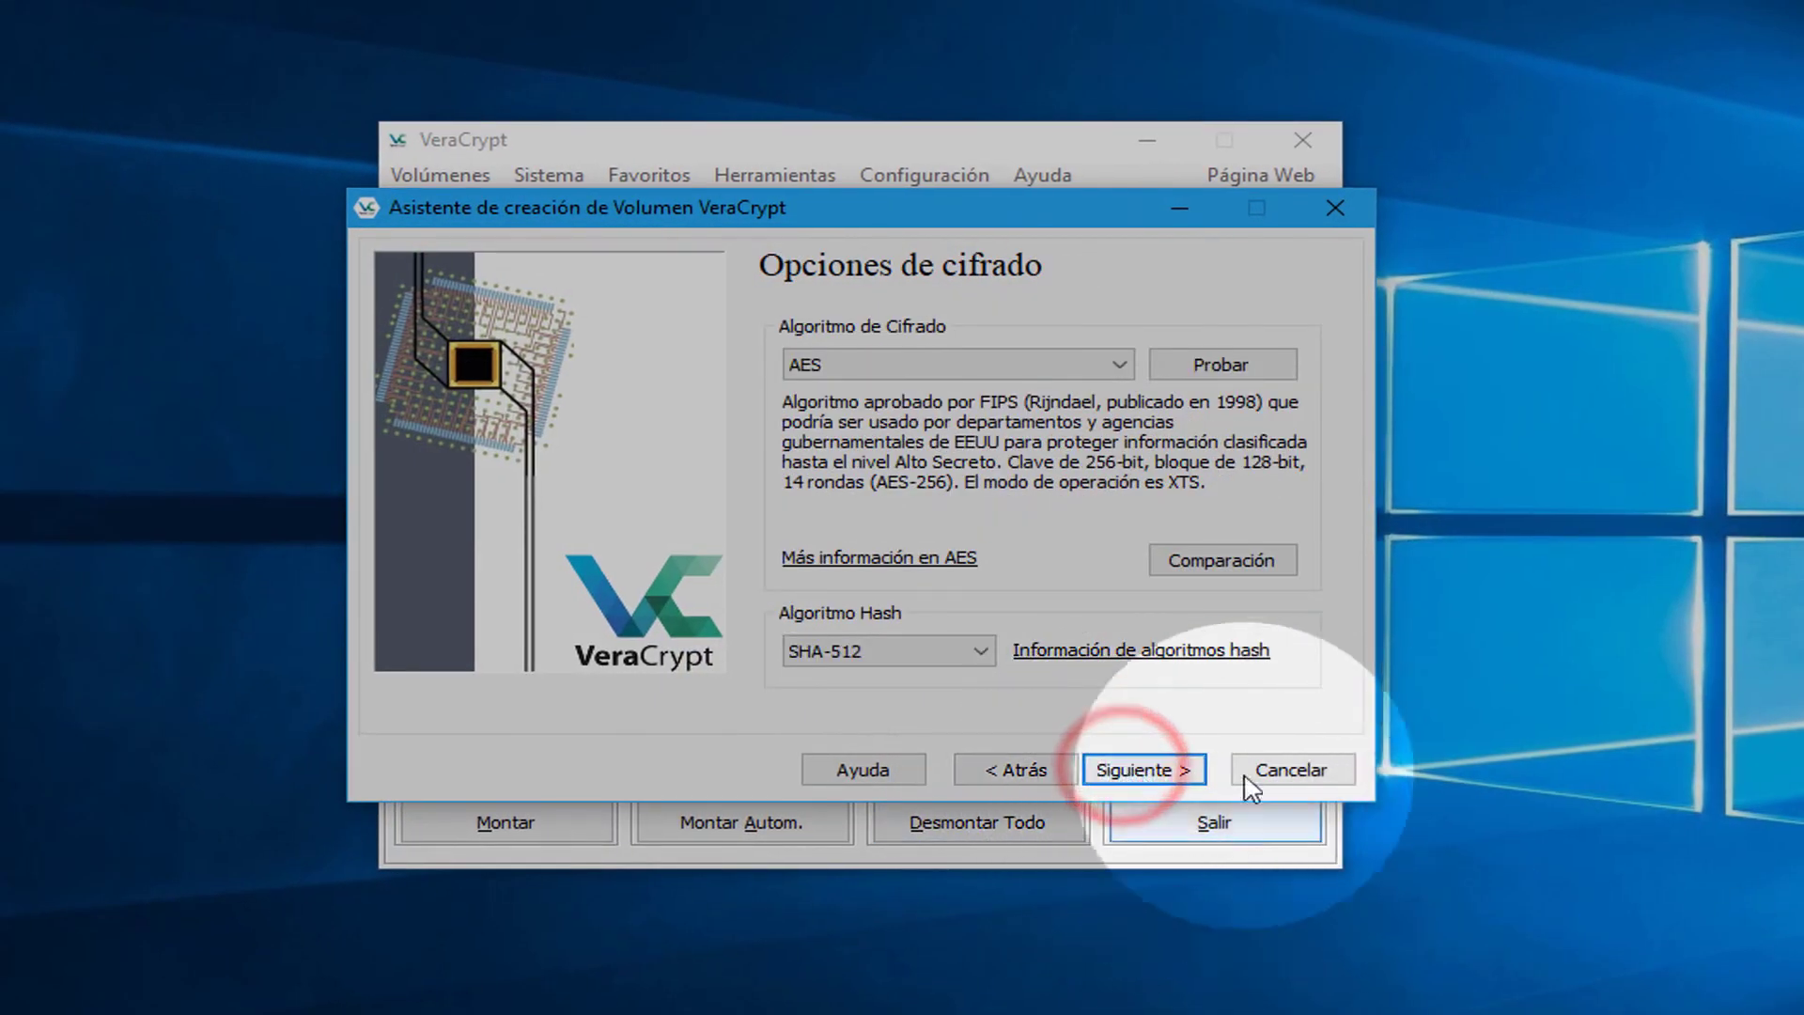
Step: Keep AES encryption with the SHA-512 hash and set the volume size to 250 MB
{"action": "left_click", "coordinate": [1058, 363]}
{"action": "left_click", "coordinate": [1046, 366]}
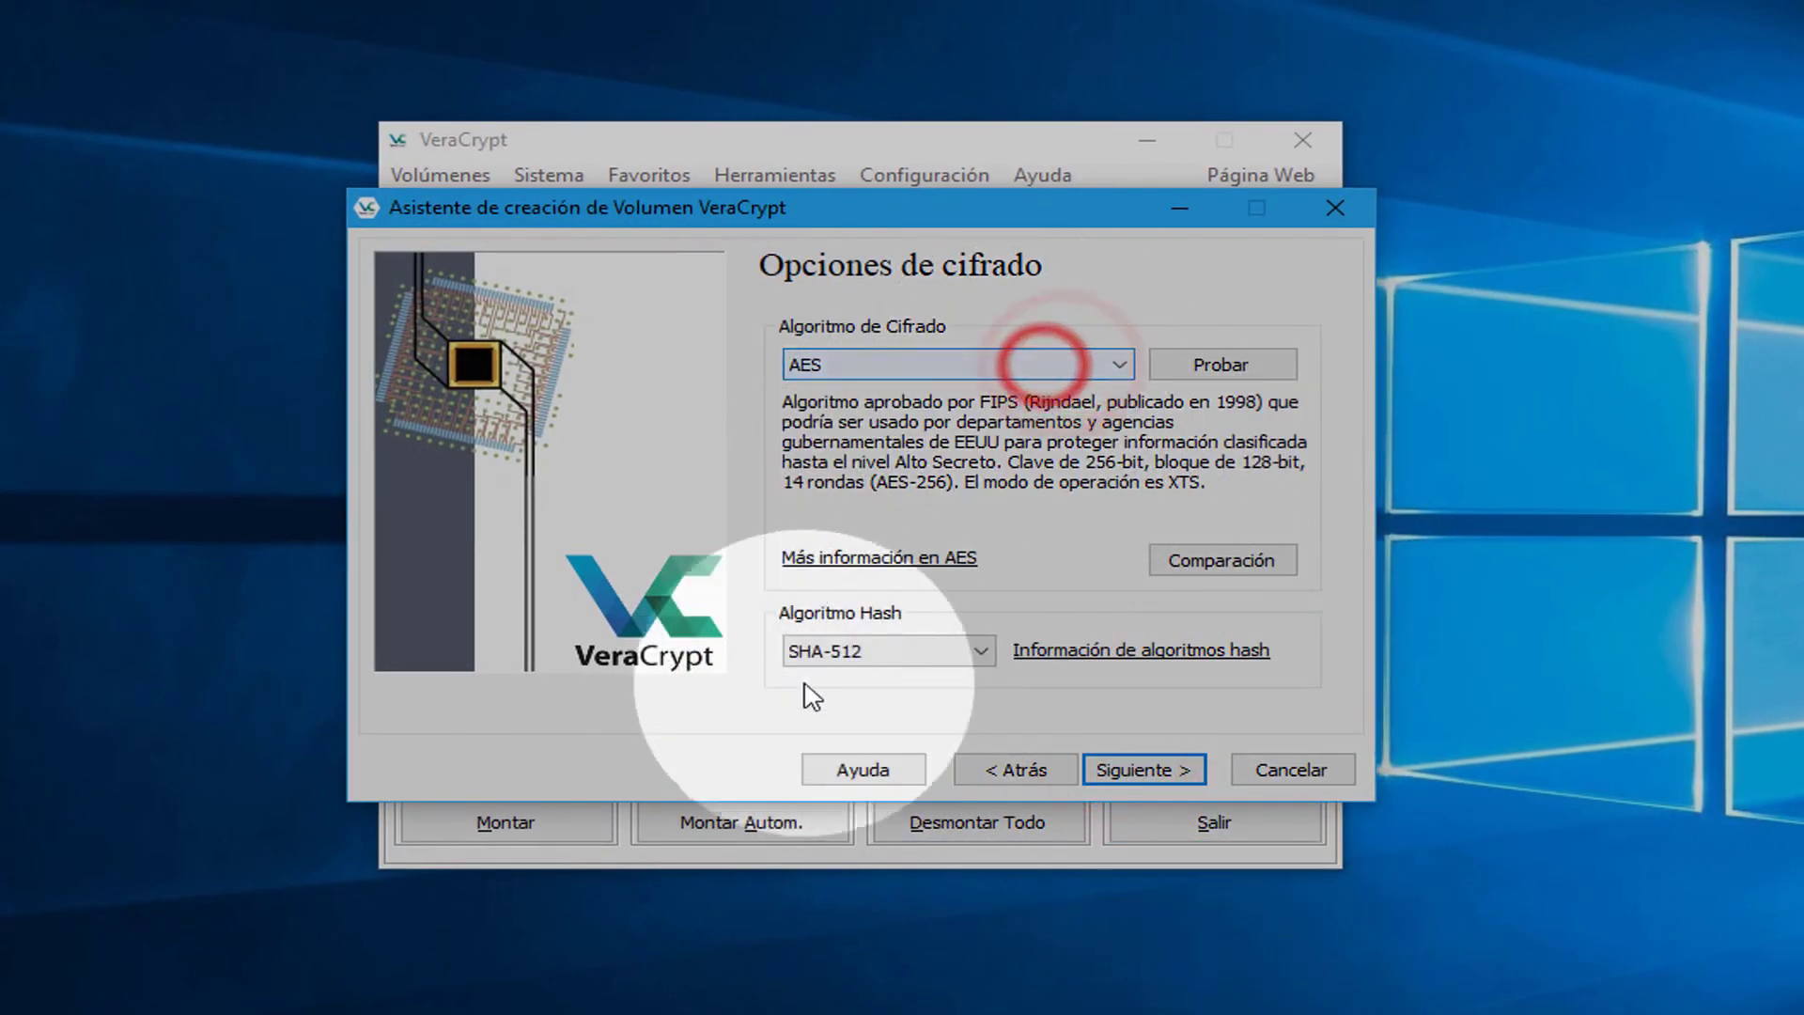
{"action": "left_click", "coordinate": [1158, 772]}
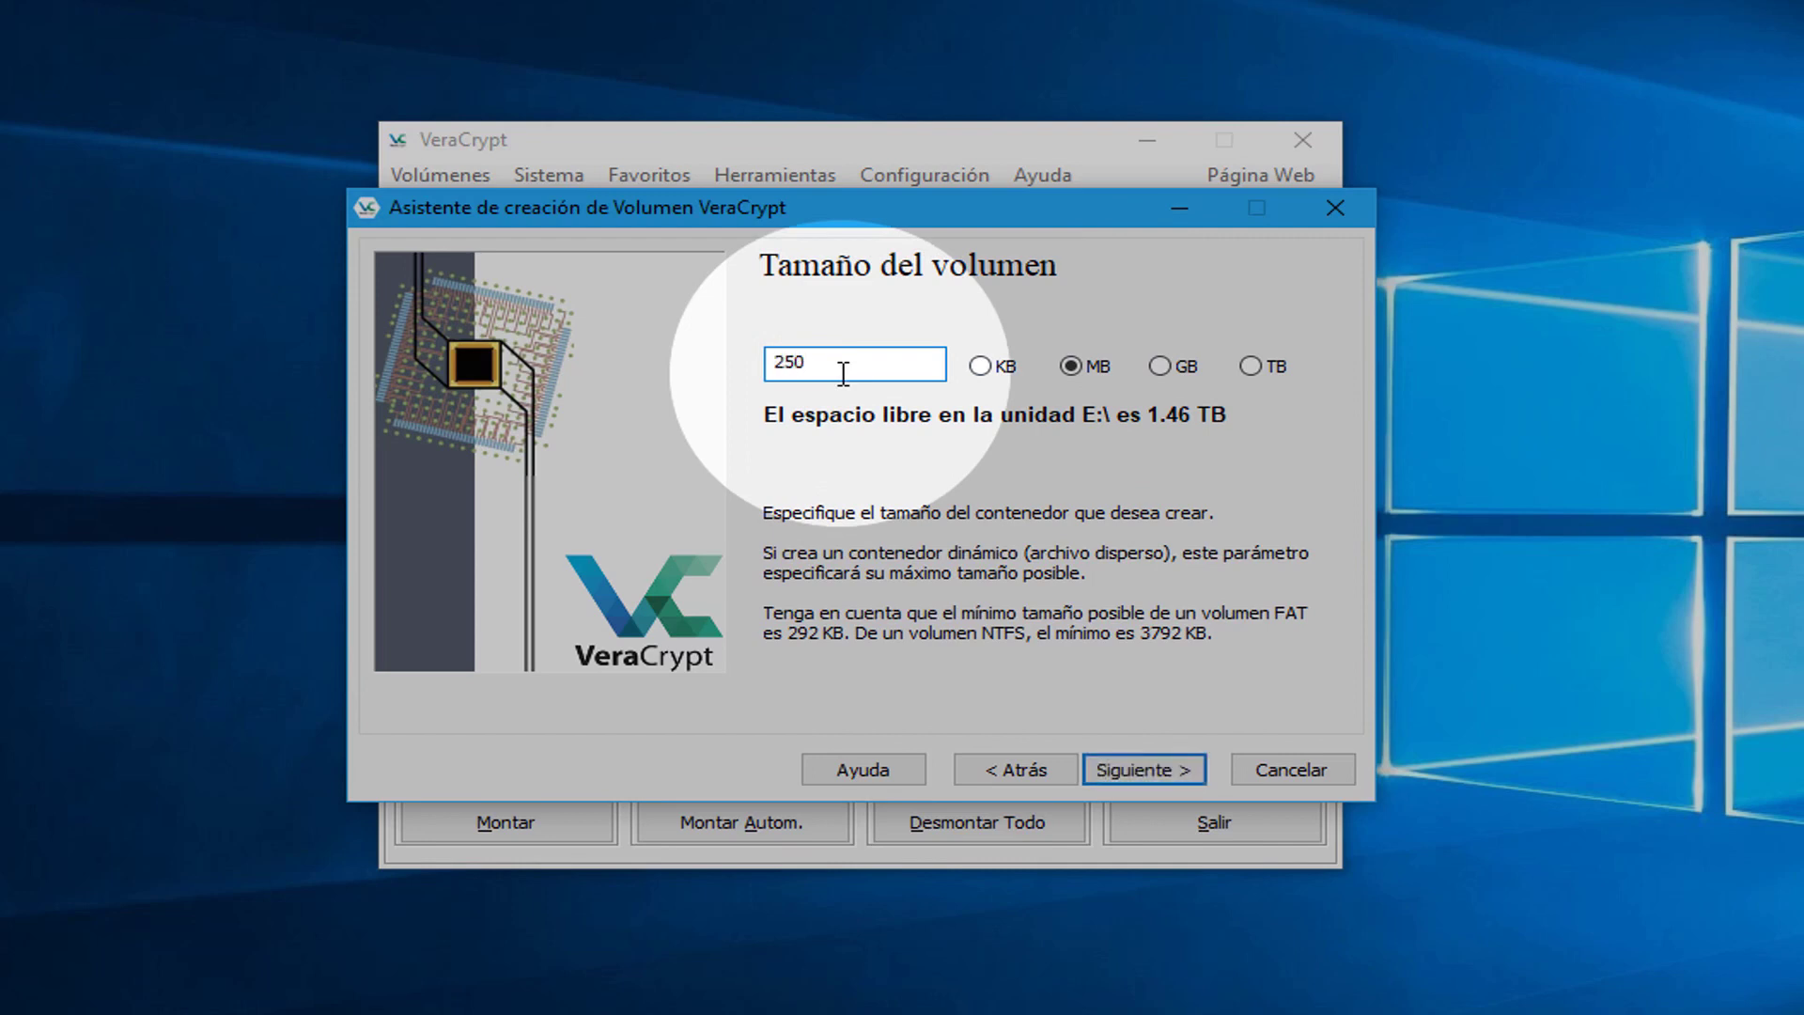
{"action": "left_click", "coordinate": [1148, 771]}
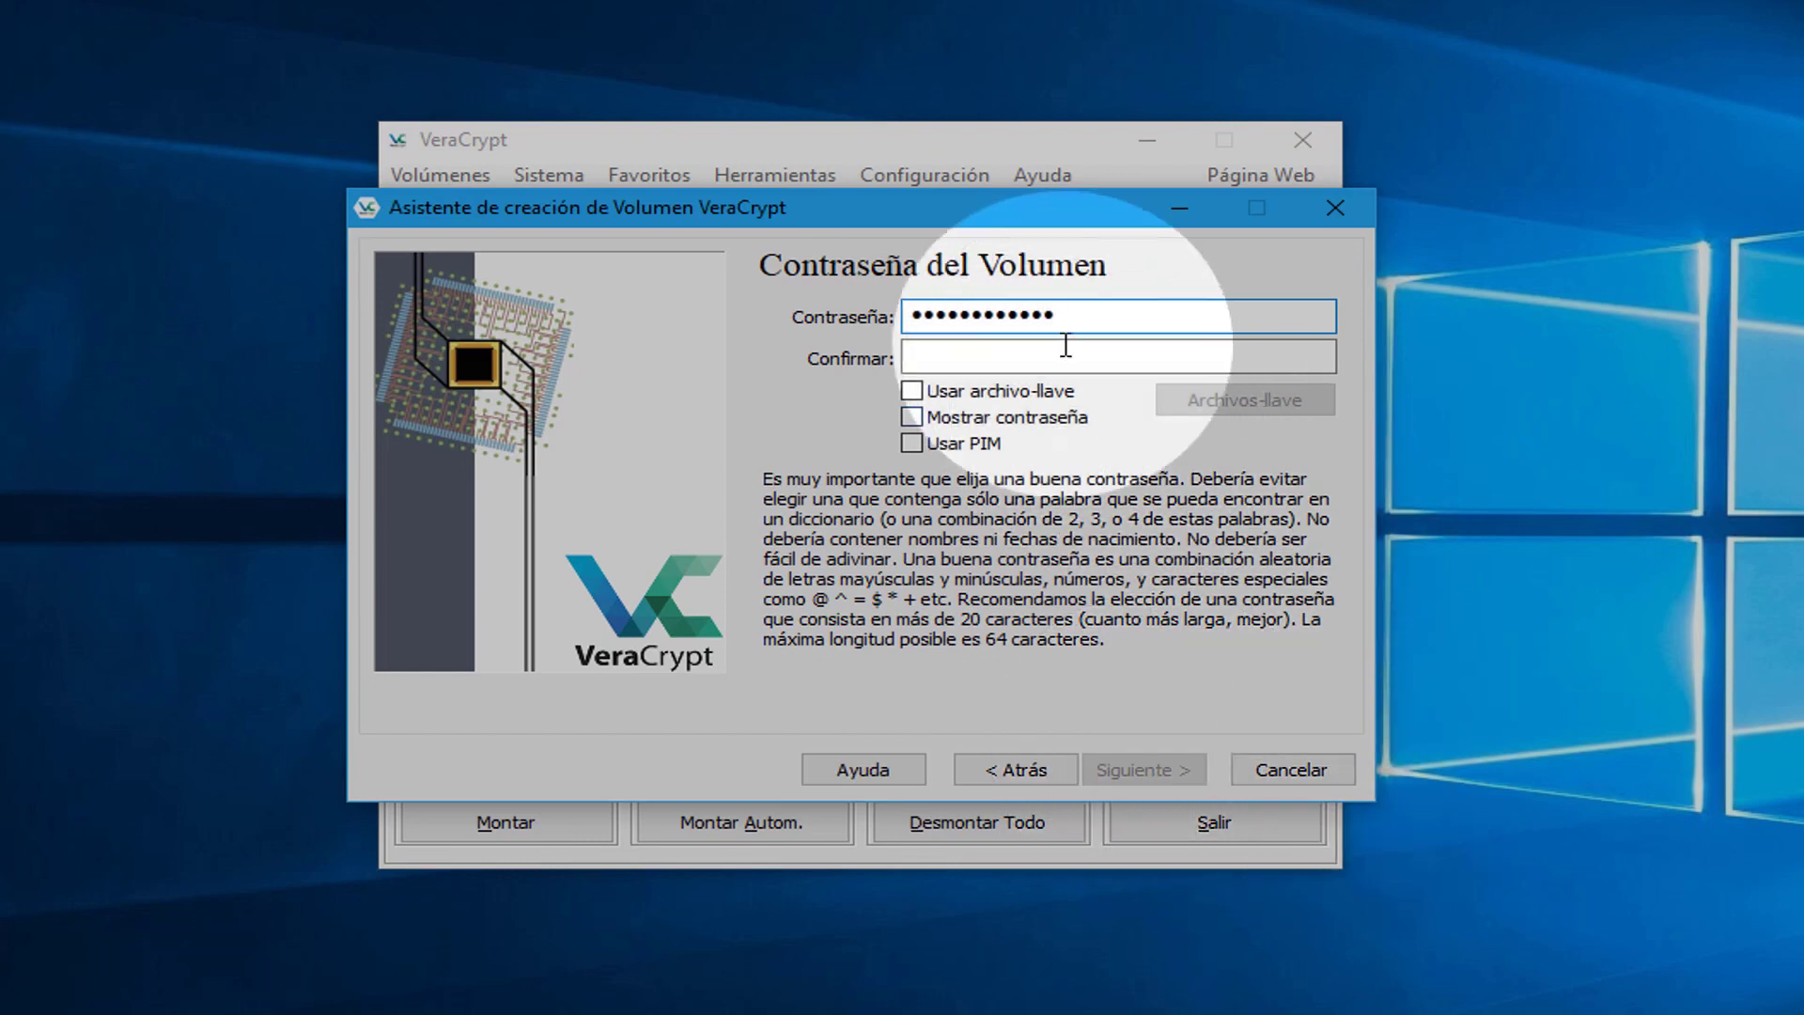
Step: Enter and confirm the volume password, and accept using a short password
{"action": "left_click", "coordinate": [1061, 349]}
{"action": "type", "text": "•"}
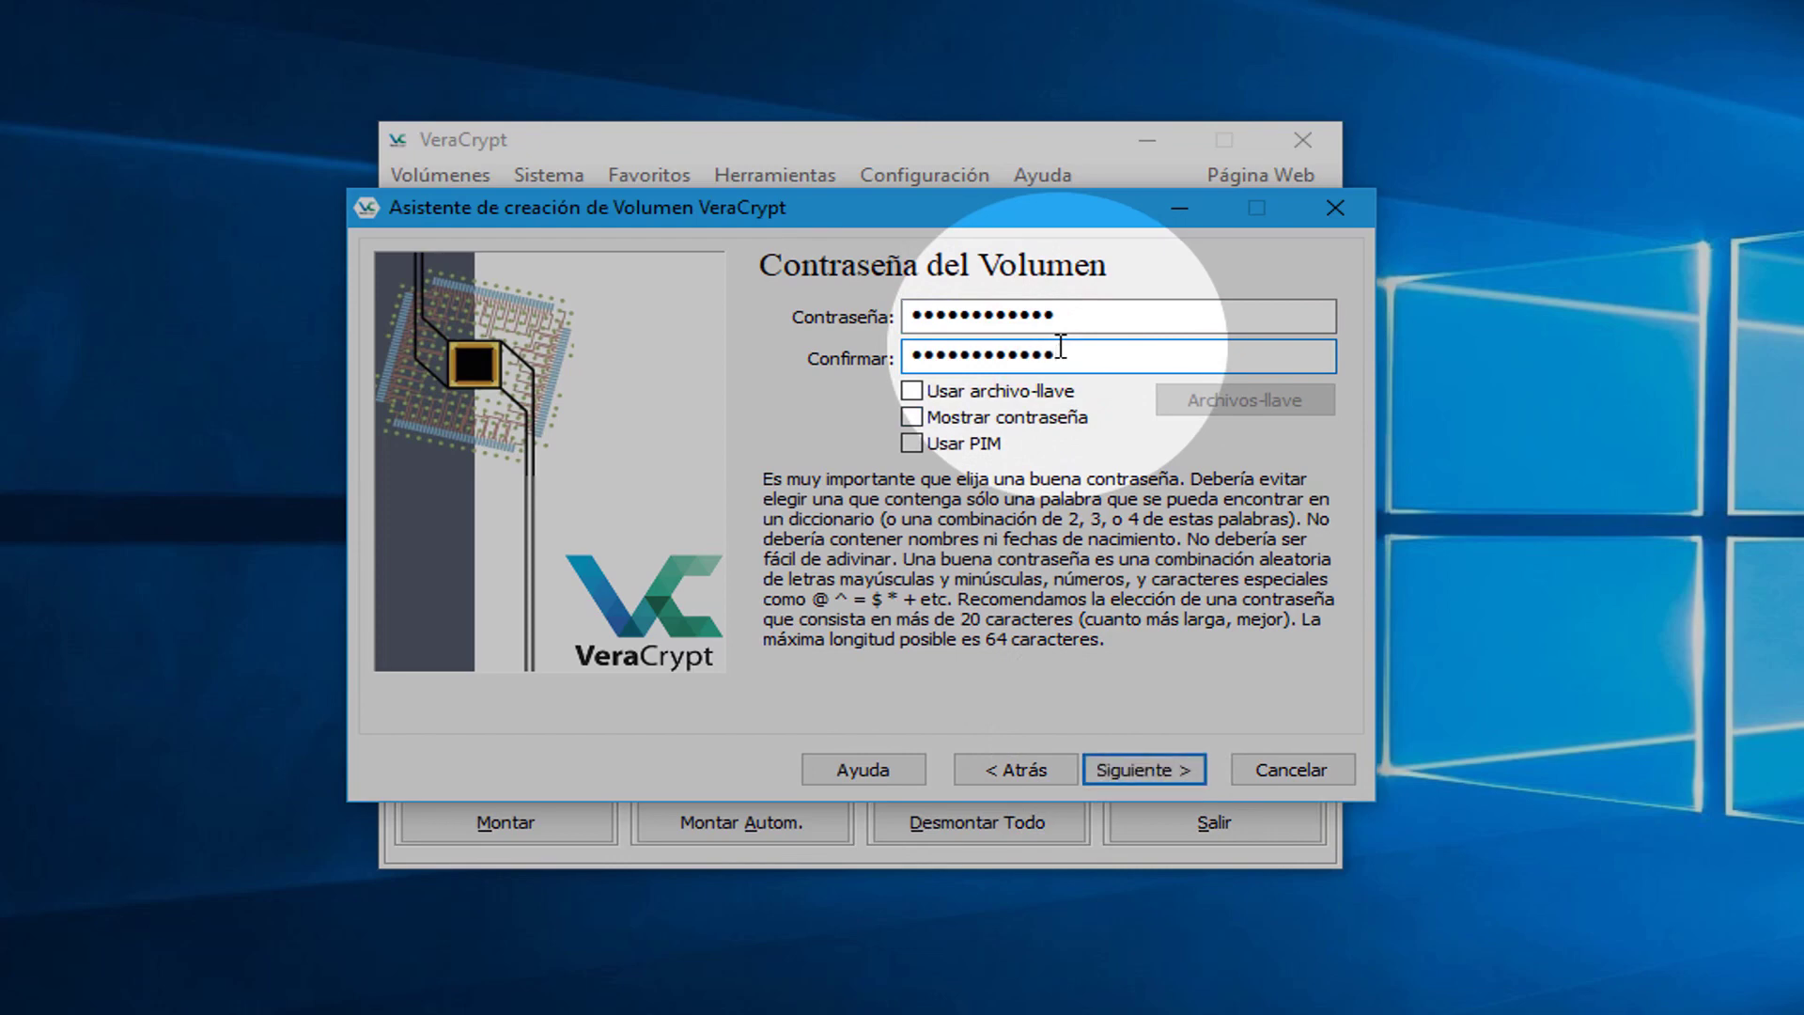
{"action": "left_click", "coordinate": [1179, 770]}
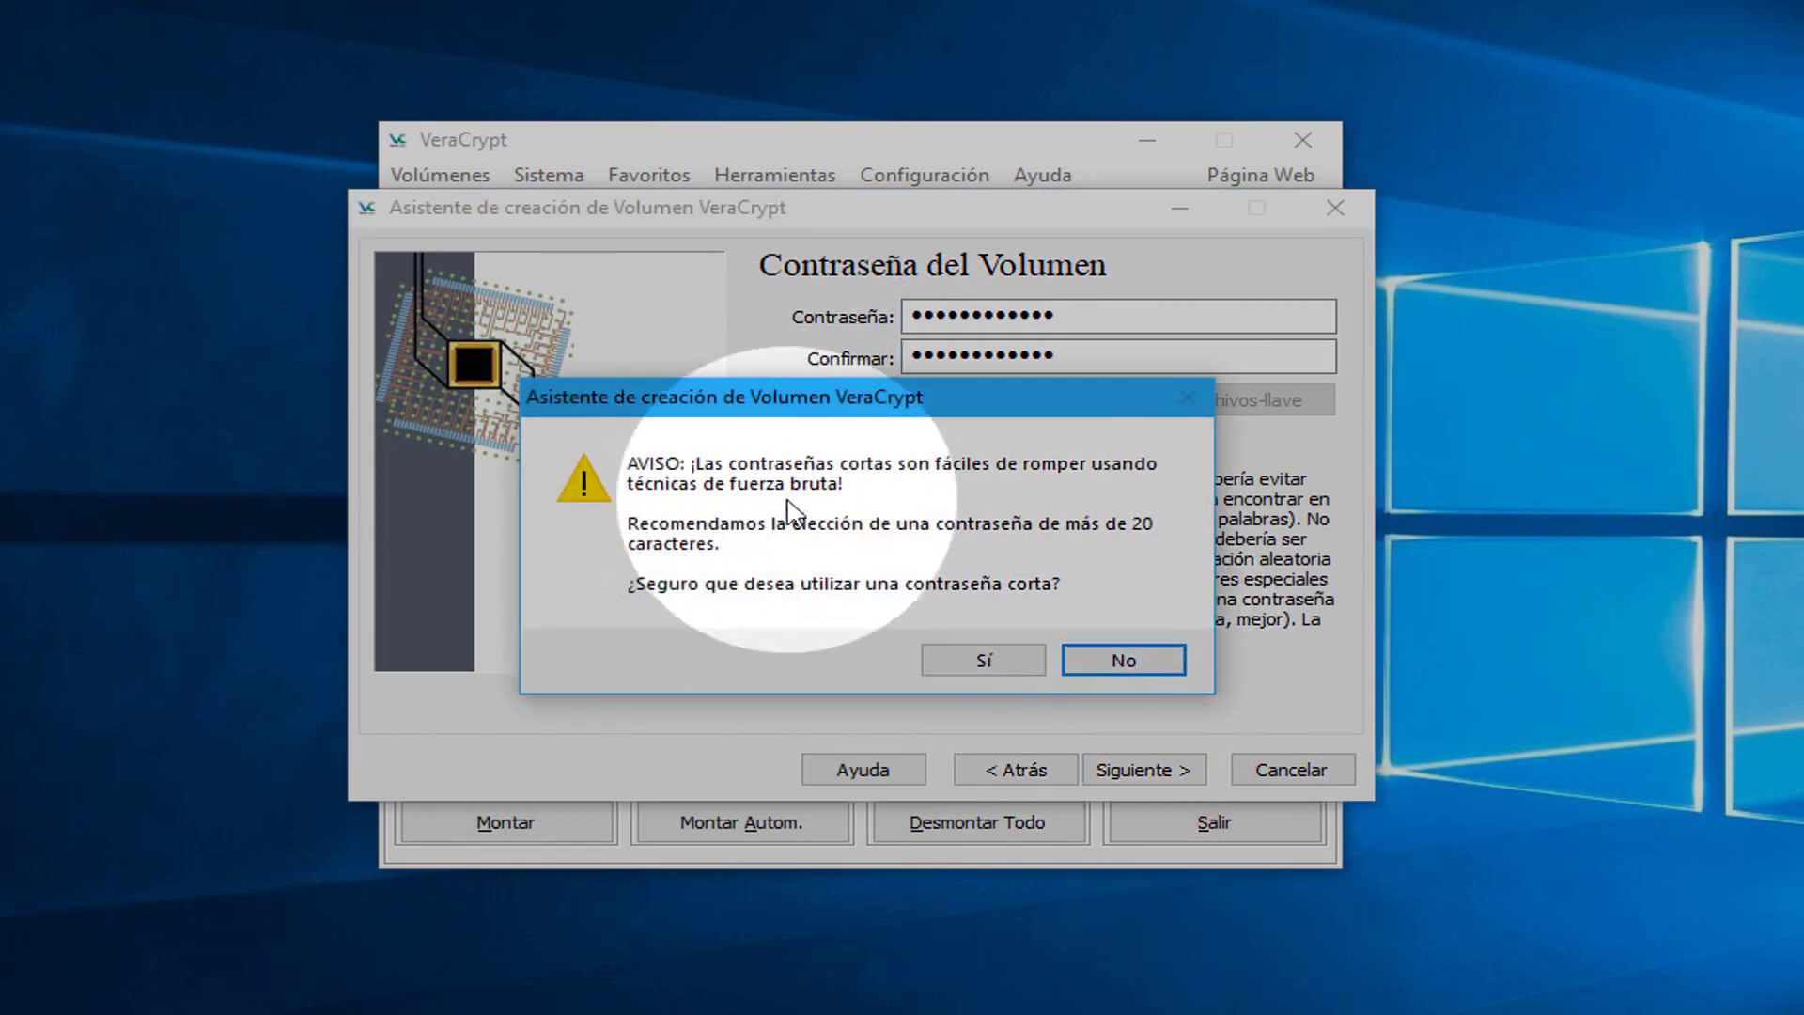
{"action": "left_click", "coordinate": [982, 660]}
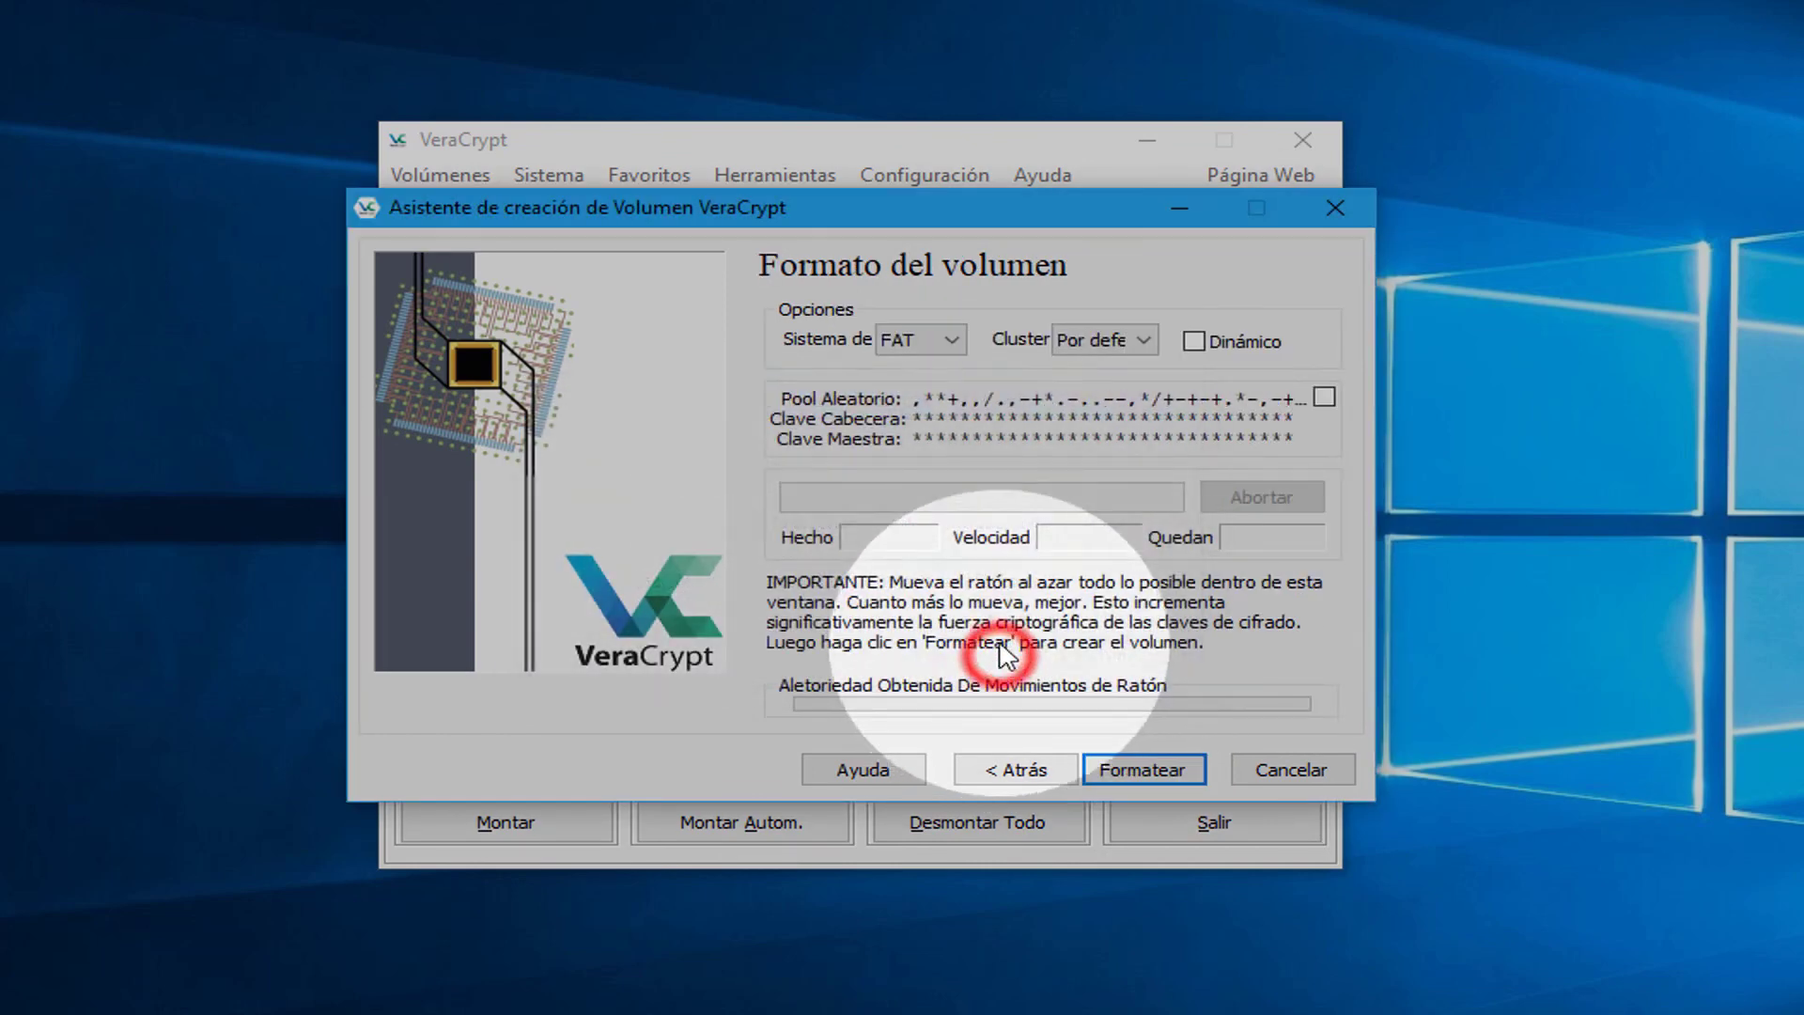
Step: Choose NTFS as the file system of the new volume
{"action": "left_click", "coordinate": [951, 340]}
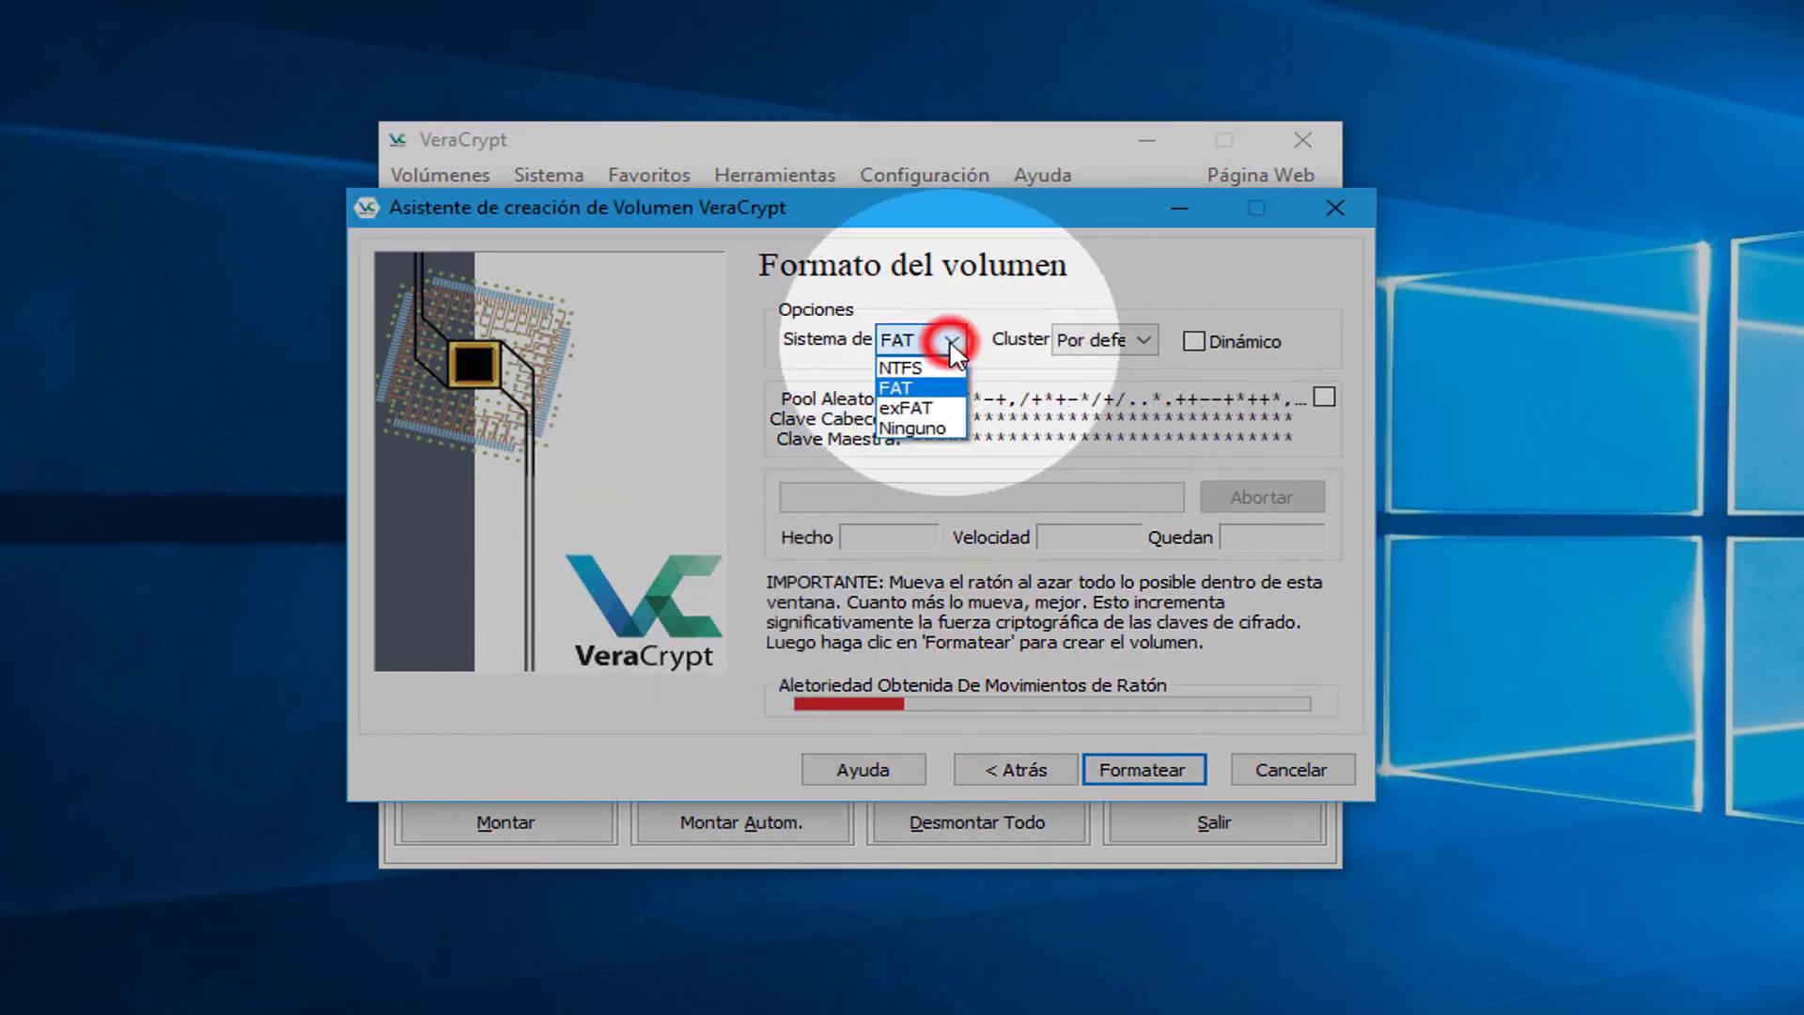
{"action": "left_click", "coordinate": [951, 340]}
{"action": "left_click", "coordinate": [951, 340]}
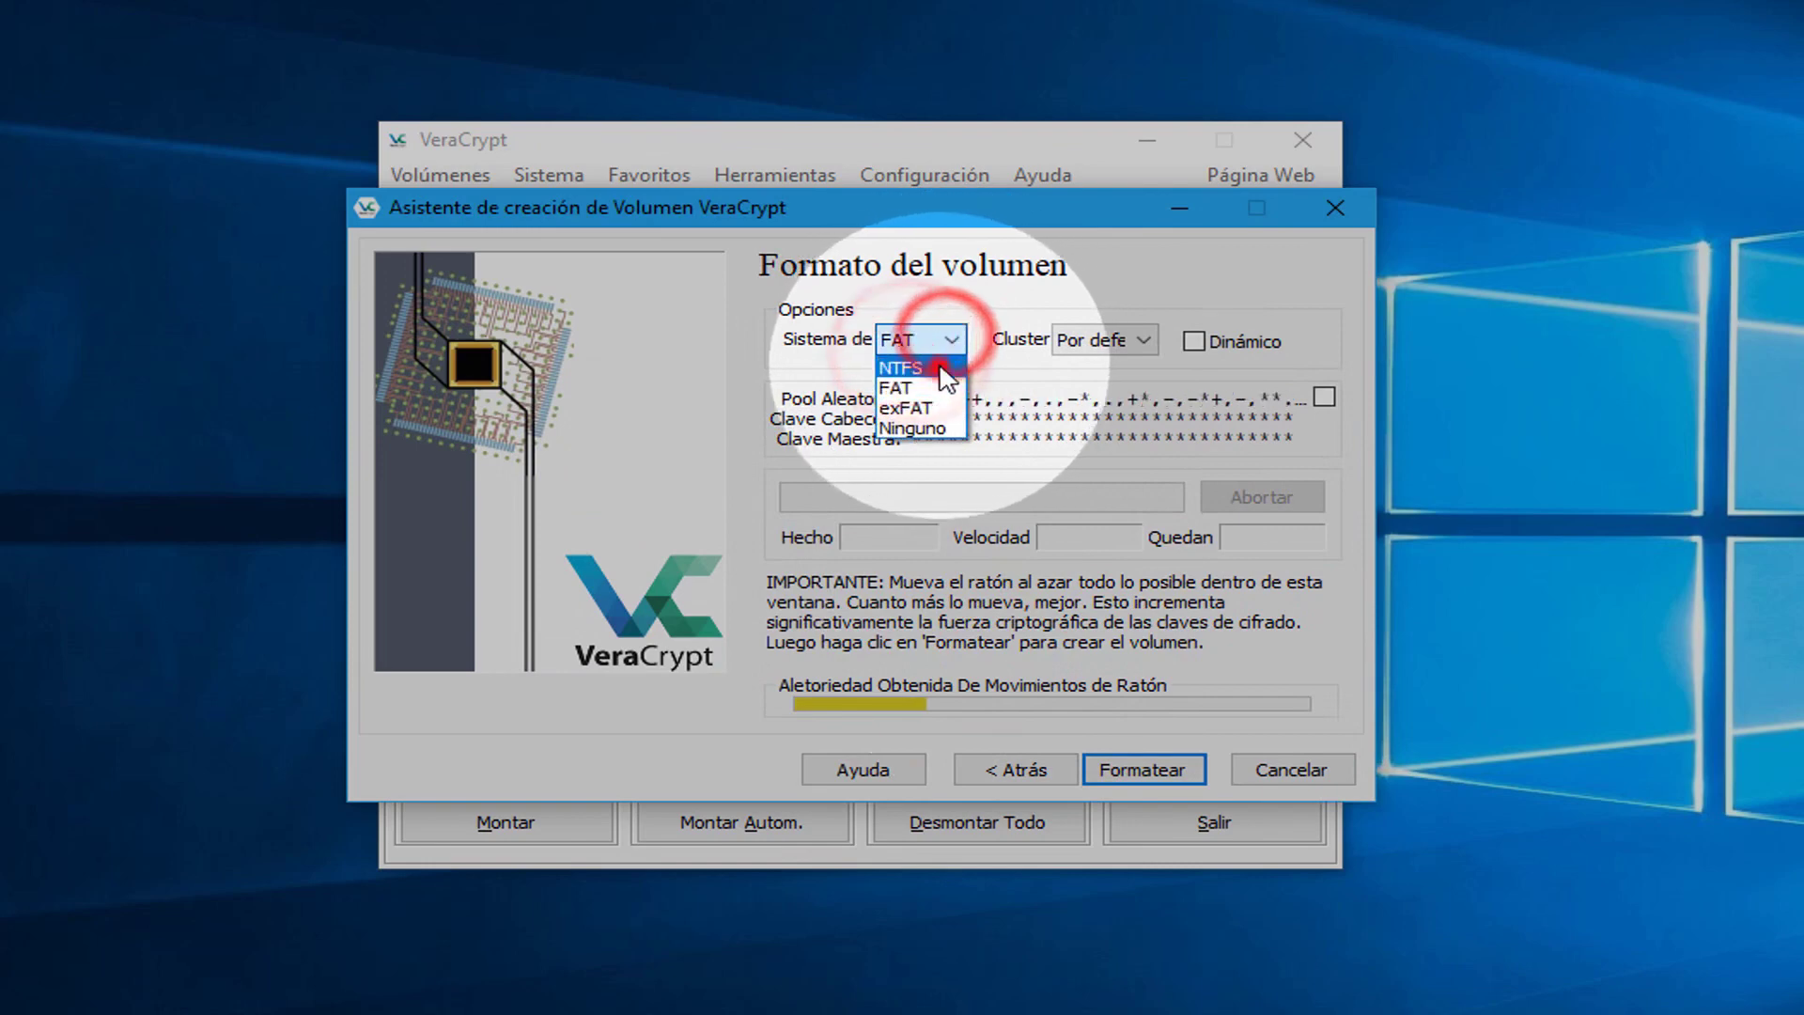
{"action": "left_click", "coordinate": [925, 367]}
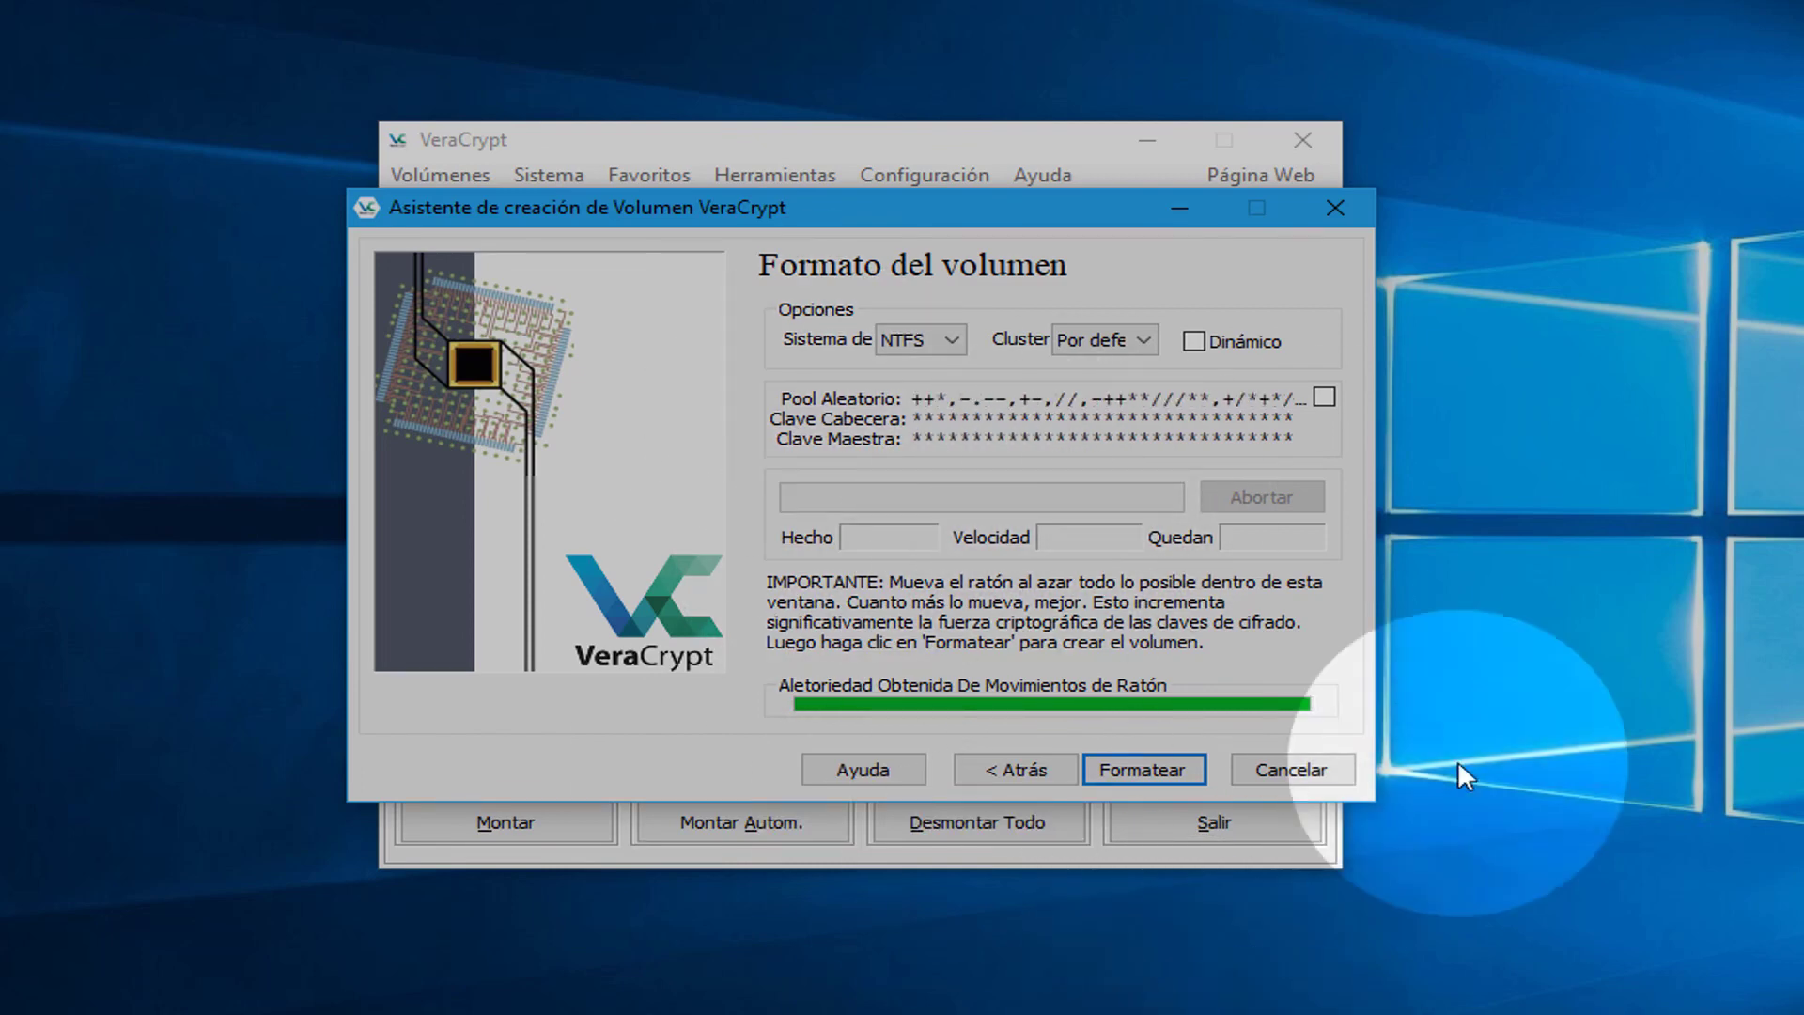
Step: Format the volume to create the container and exit the creation wizard
{"action": "left_click", "coordinate": [1157, 774]}
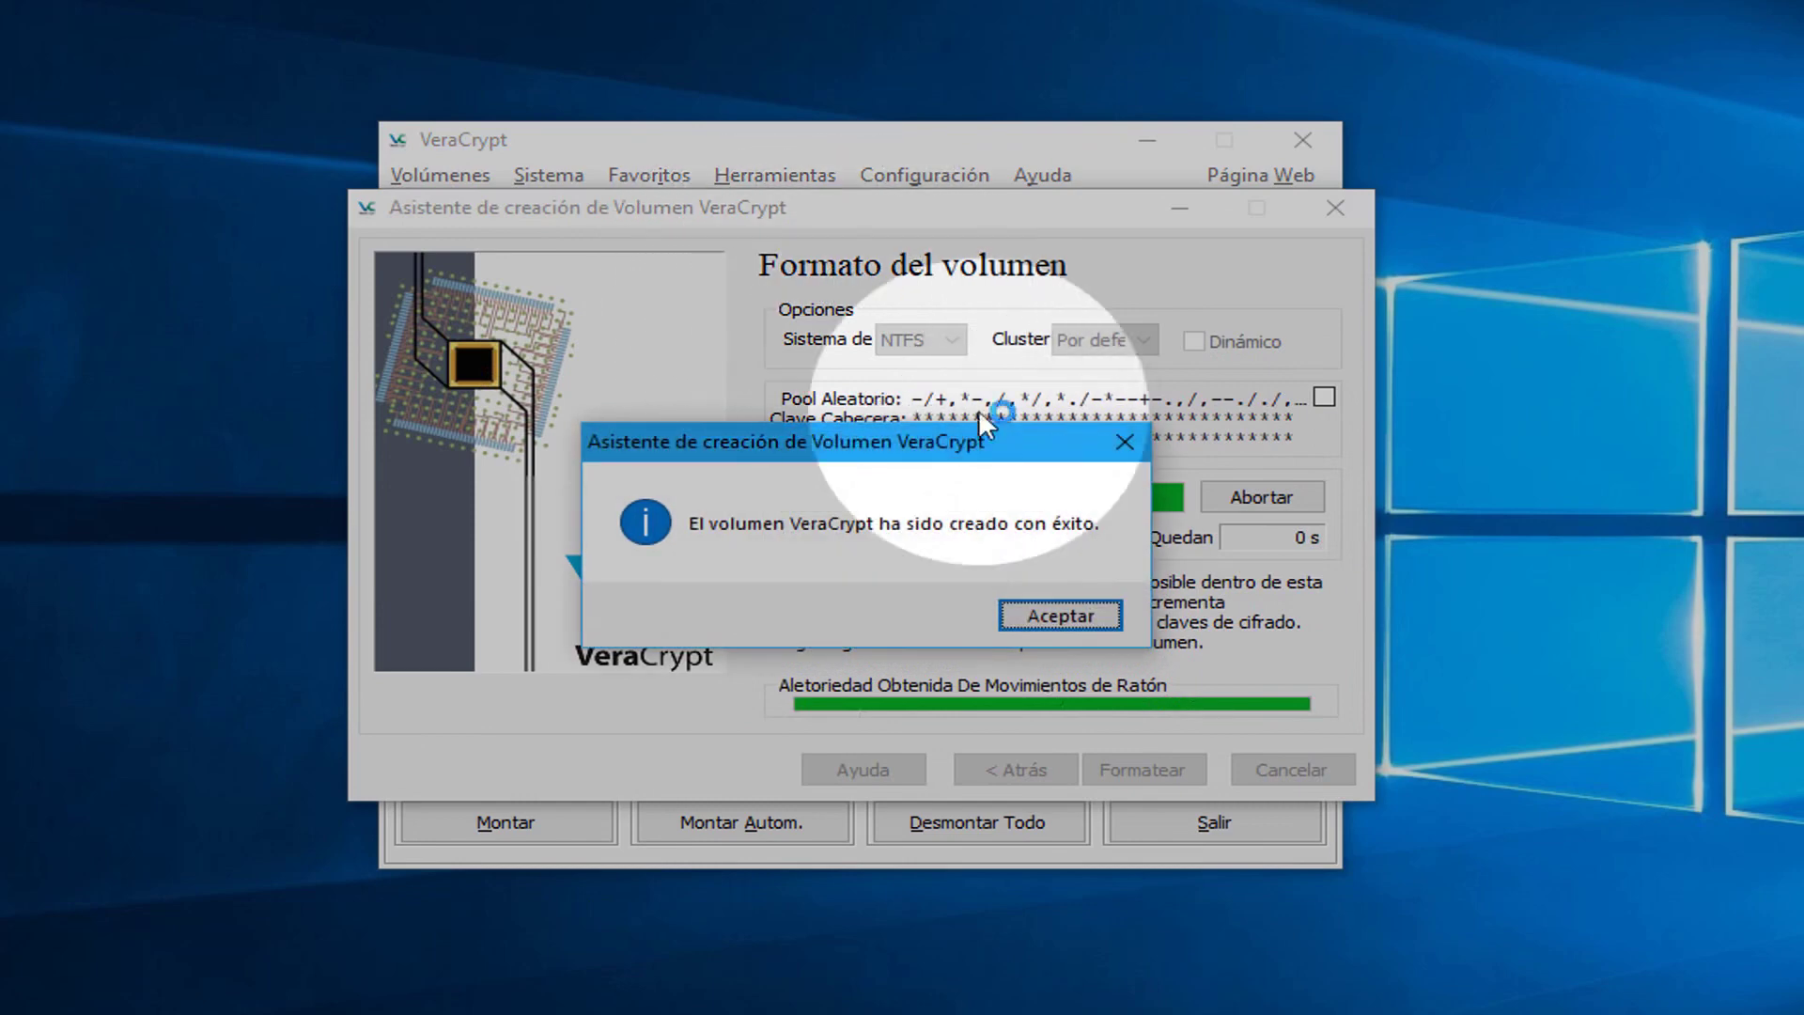
{"action": "left_click", "coordinate": [1076, 616]}
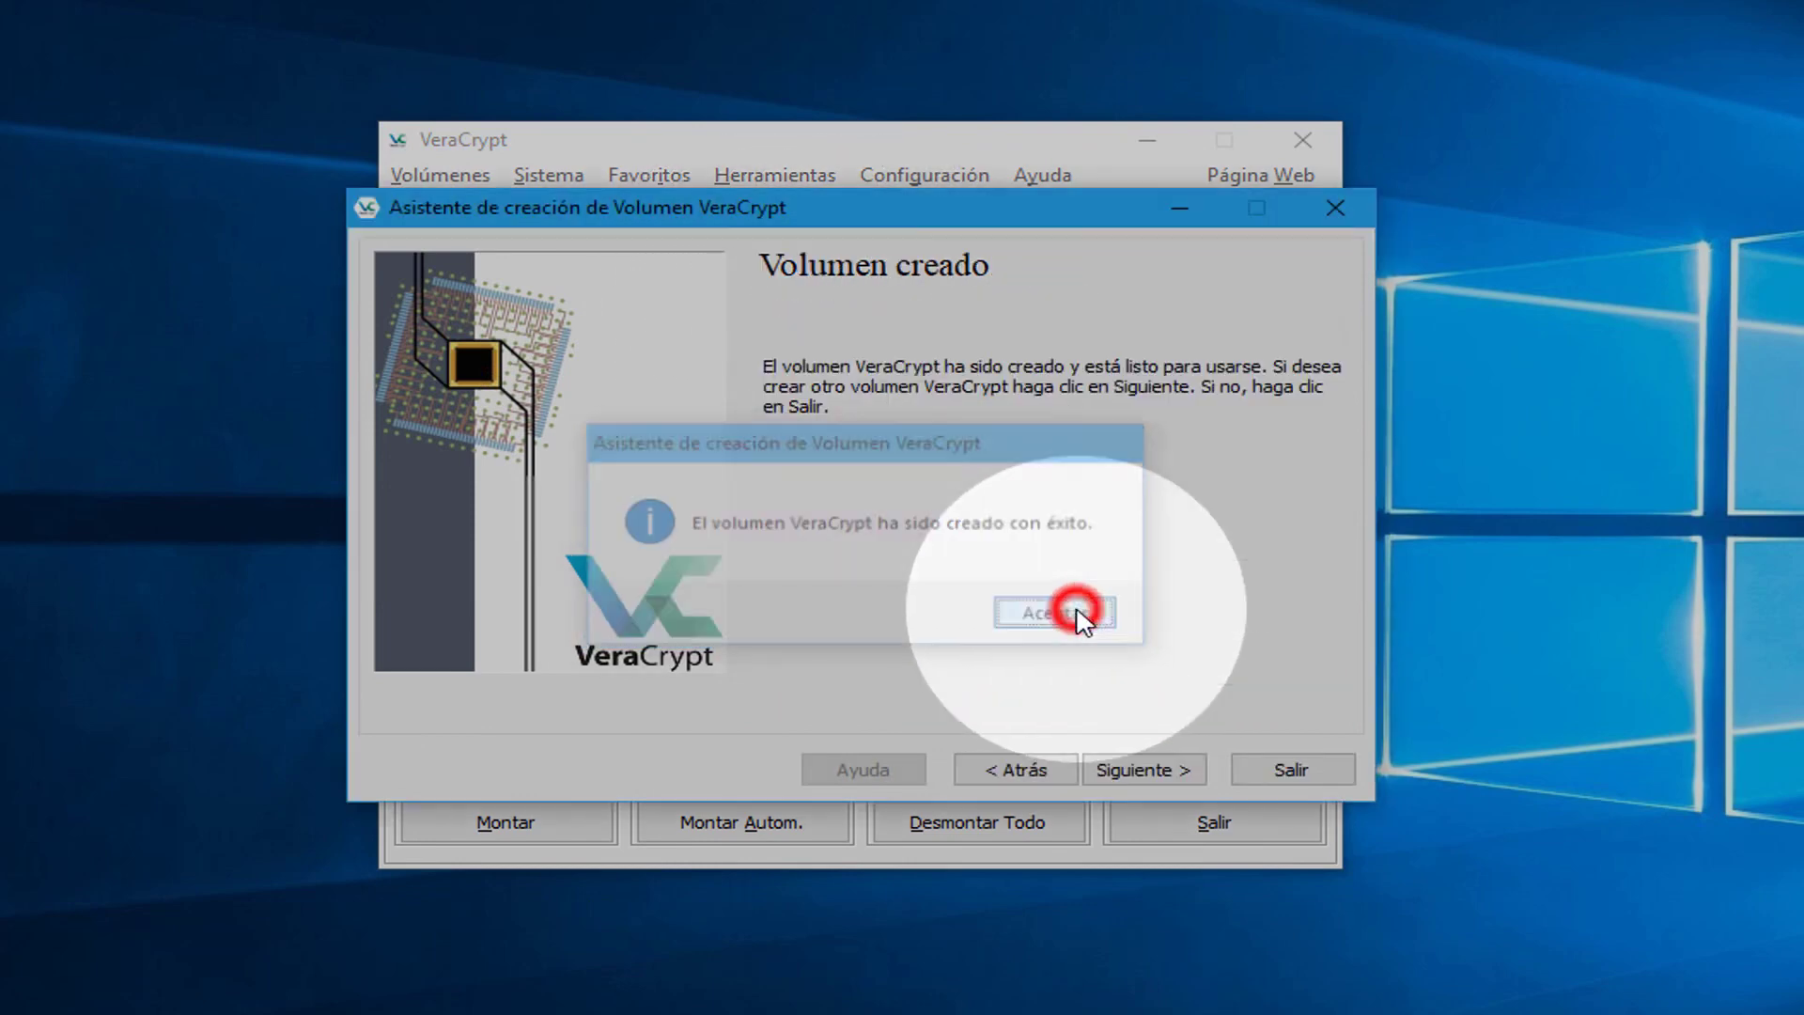
{"action": "left_click", "coordinate": [1313, 772]}
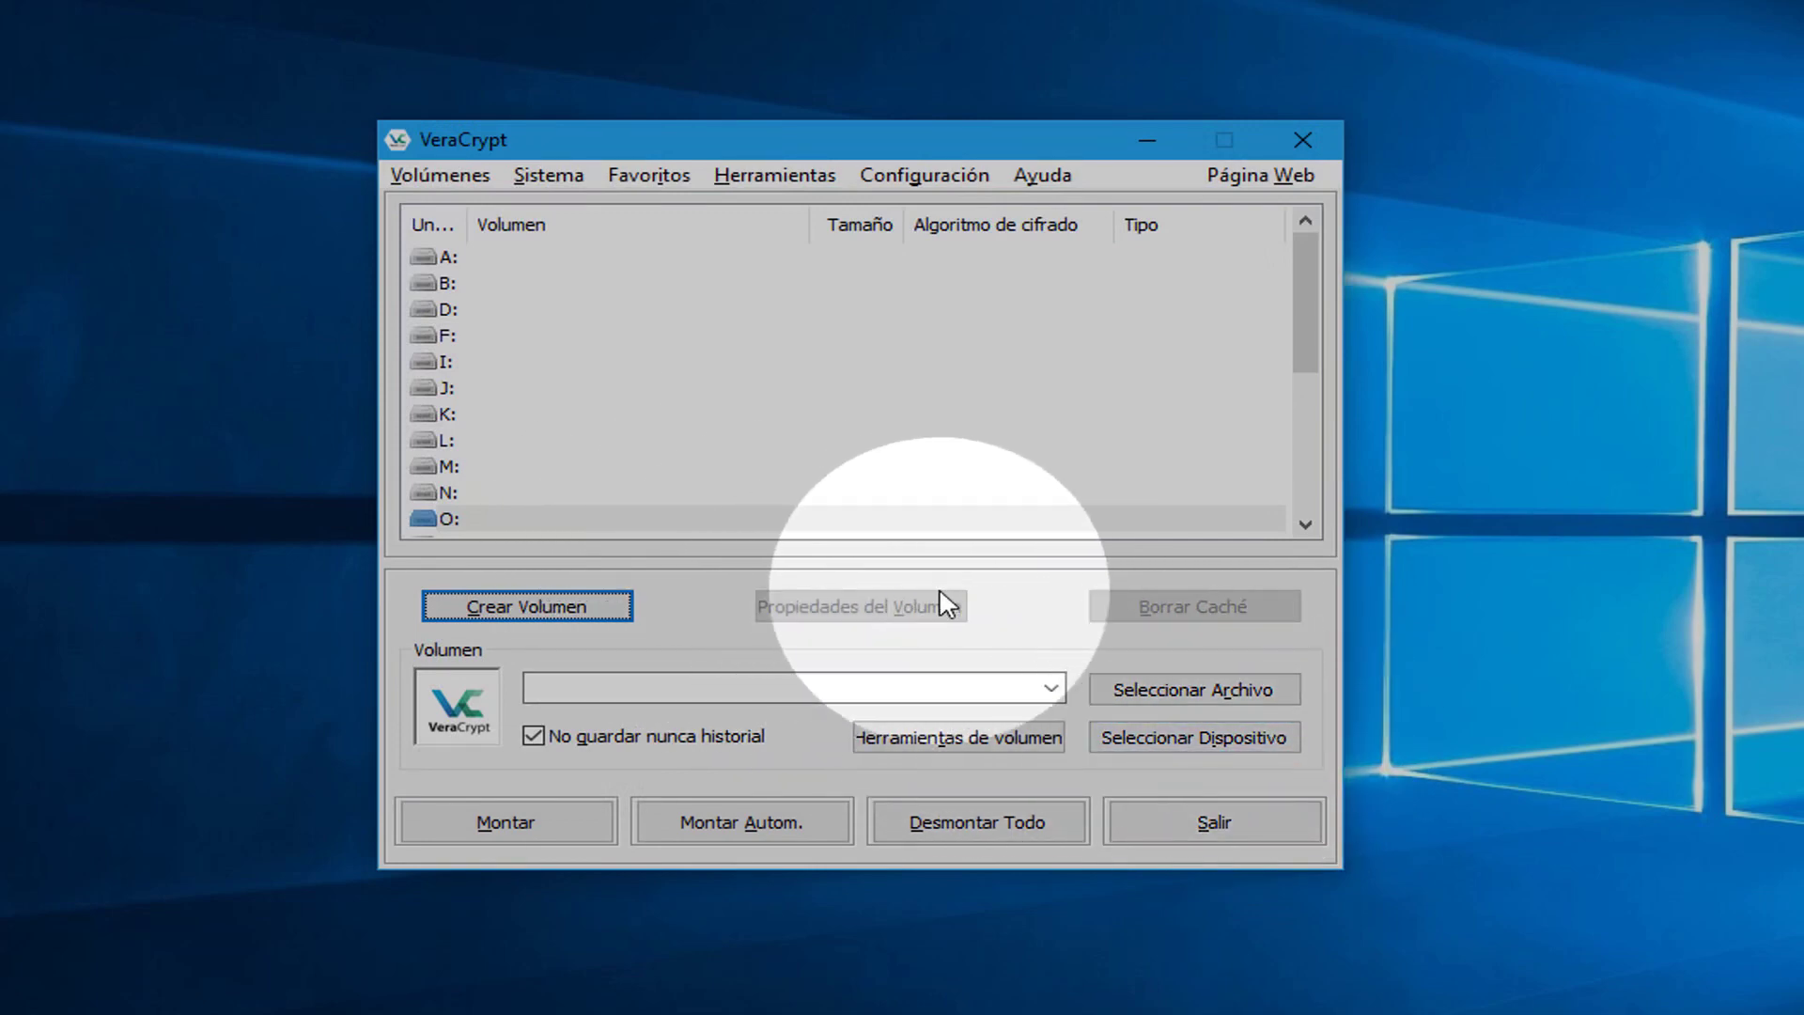
Step: Select the container file verarch on the Data 2-A (E:) drive as the volume to mount
{"action": "left_click", "coordinate": [1135, 697]}
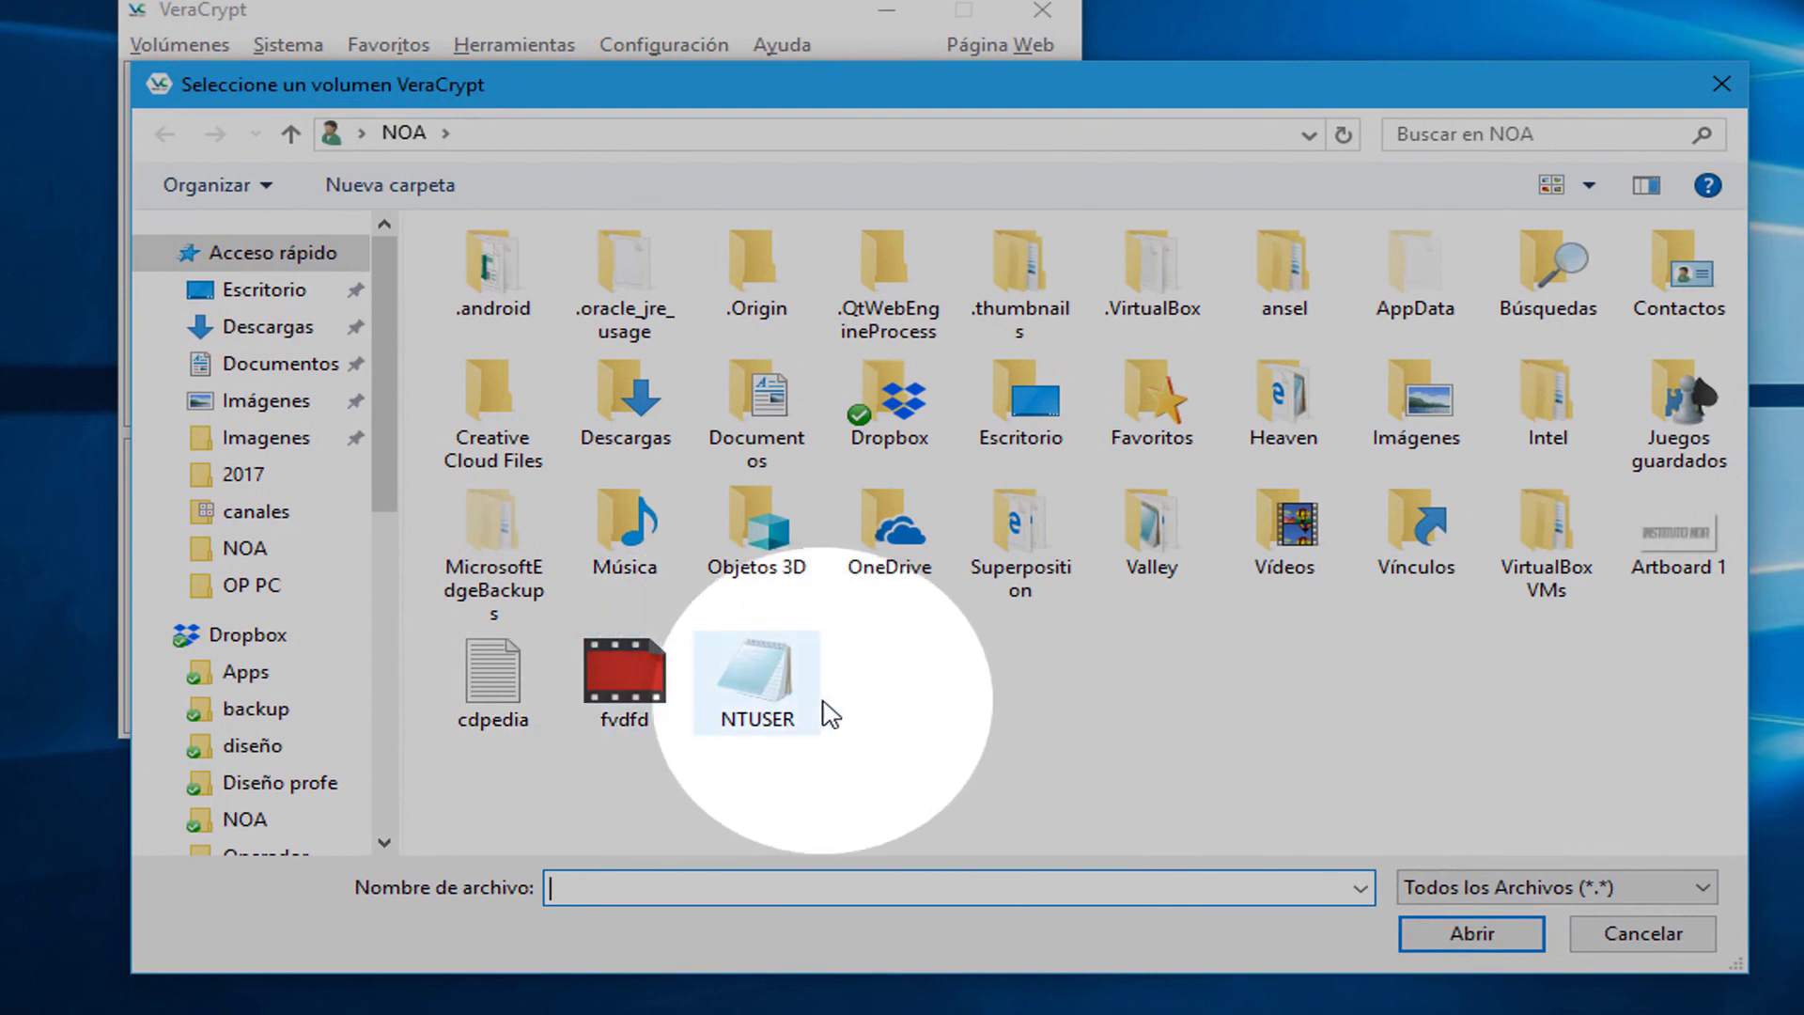
{"action": "scroll", "coordinate": [375, 602], "scroll_direction": "down", "scroll_amount": 6}
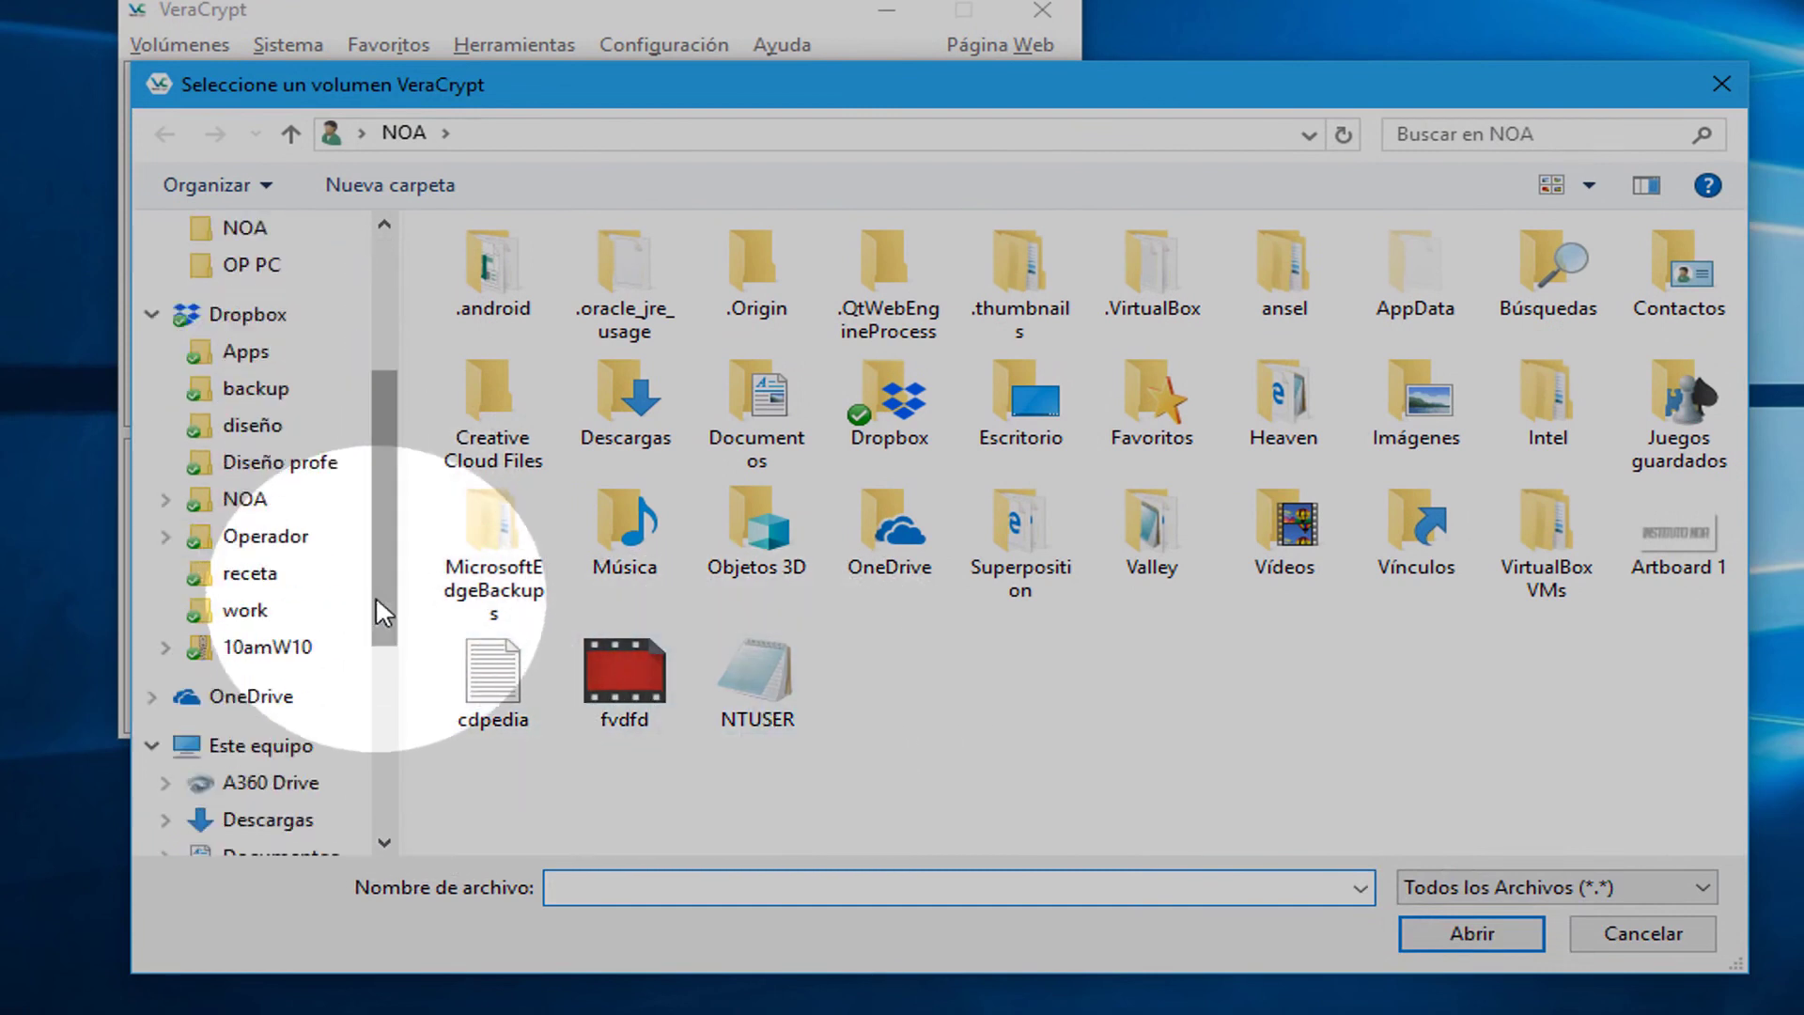
{"action": "scroll", "coordinate": [277, 677], "scroll_direction": "down", "scroll_amount": 1}
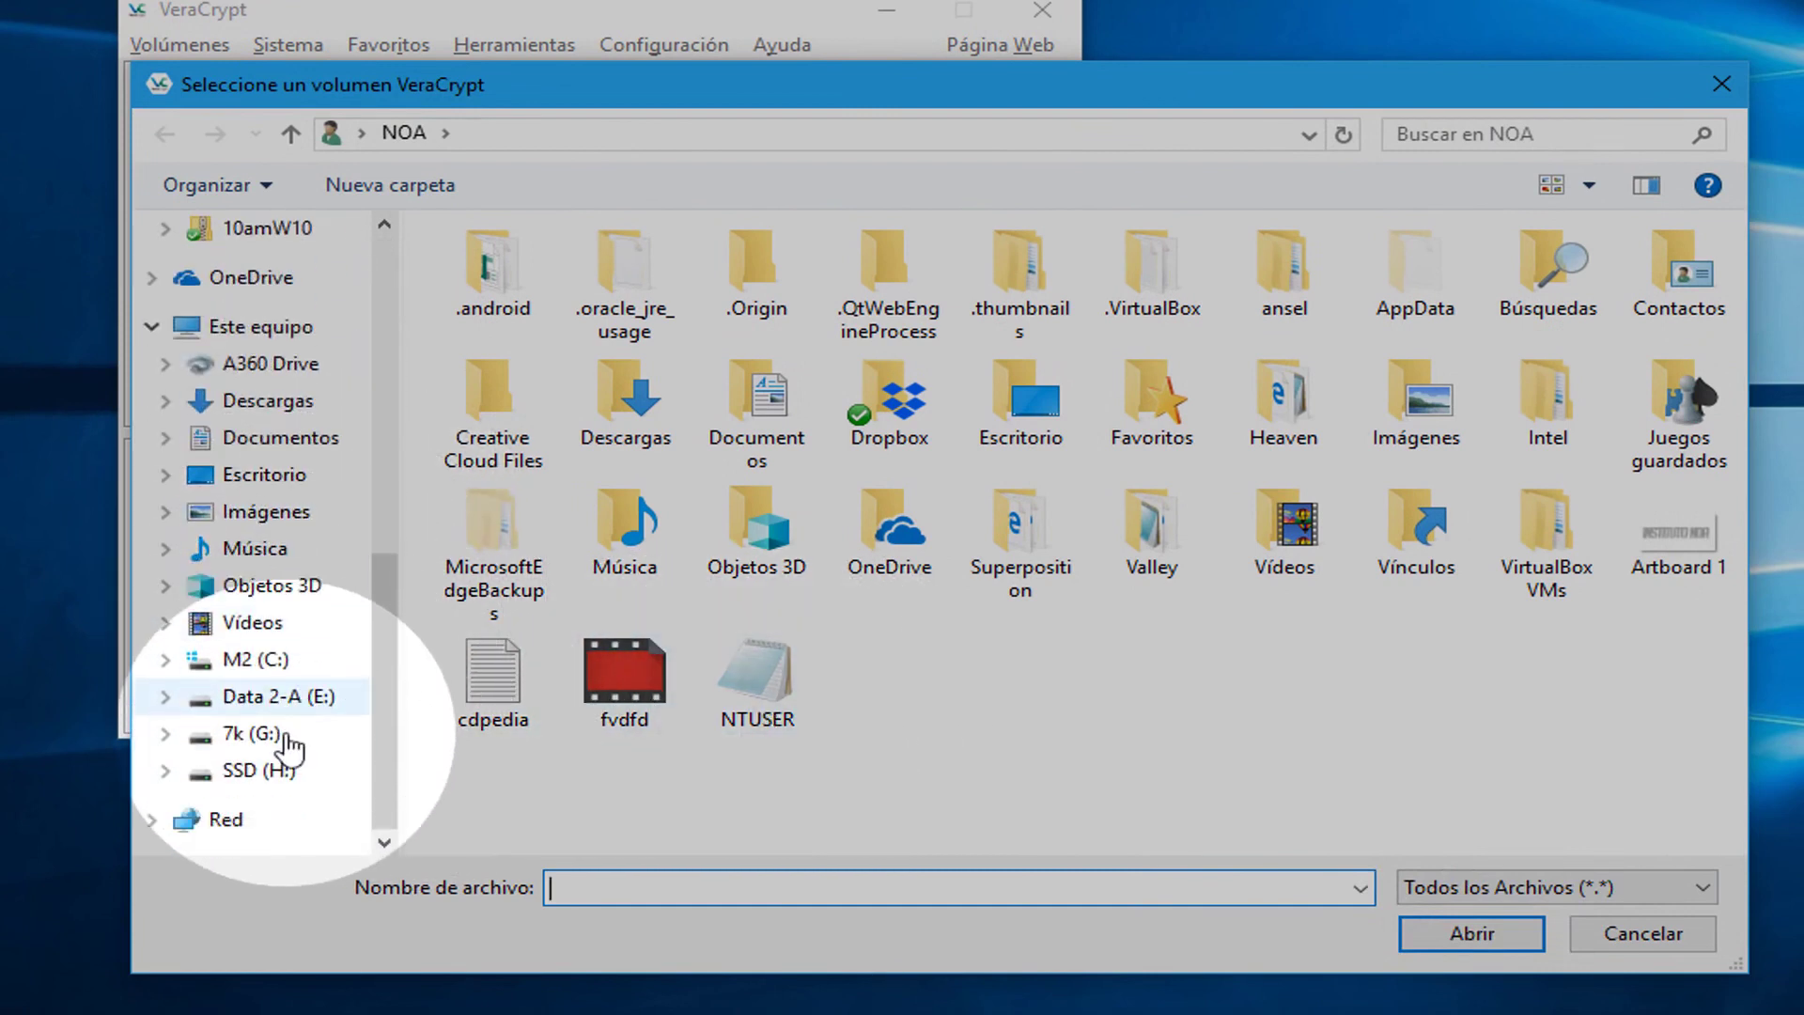
{"action": "left_click", "coordinate": [282, 697]}
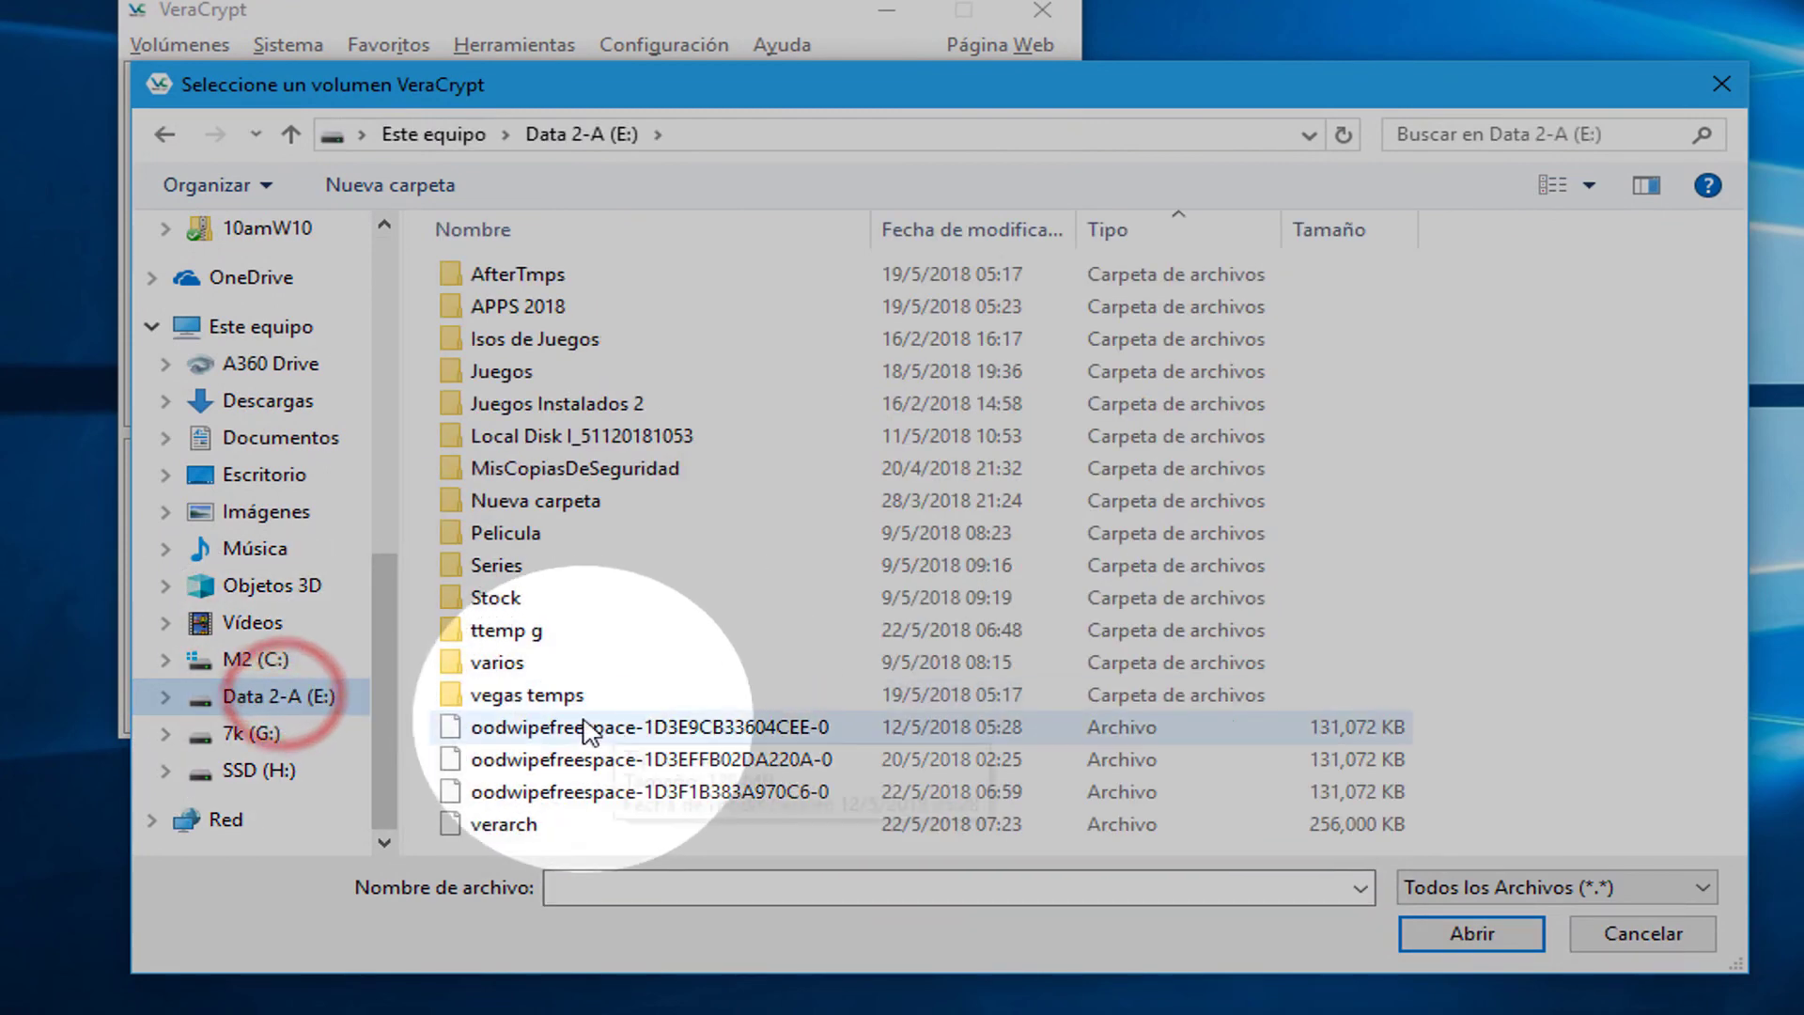
{"action": "left_click", "coordinate": [517, 824]}
{"action": "left_click", "coordinate": [1495, 930]}
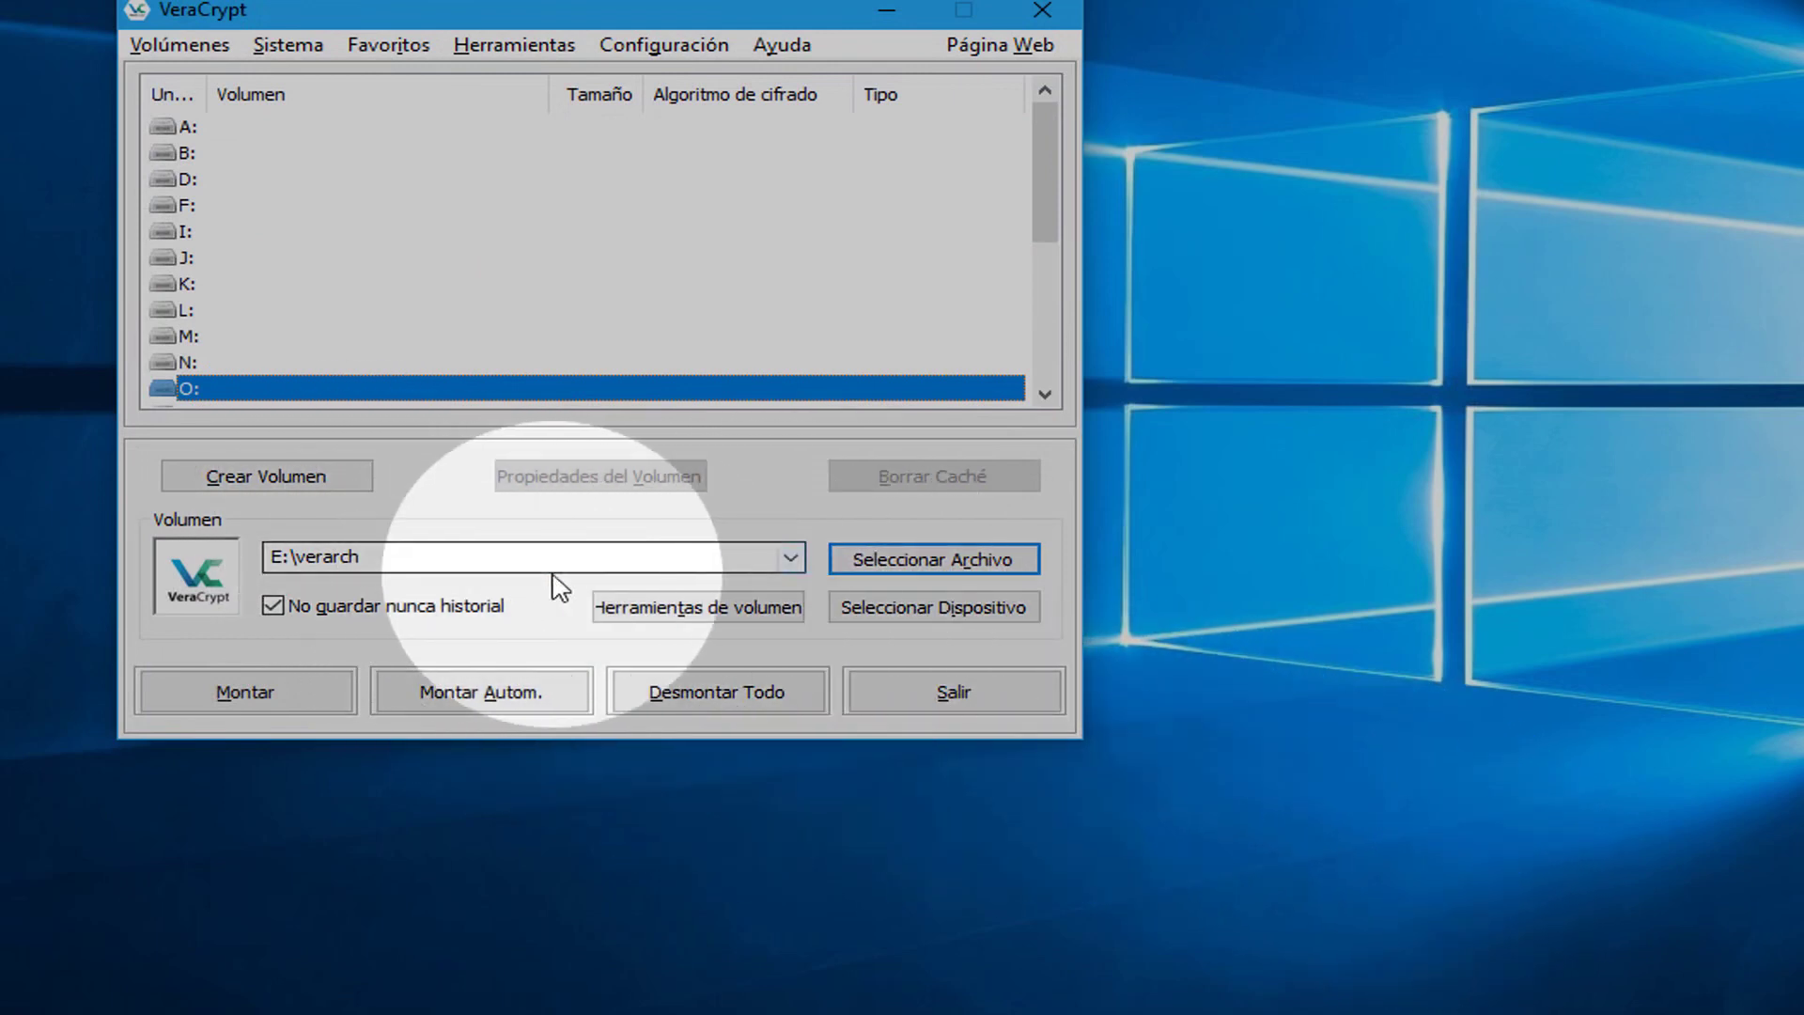
Step: Mount the selected container as drive A:, entering the volume password
{"action": "left_click", "coordinate": [180, 129]}
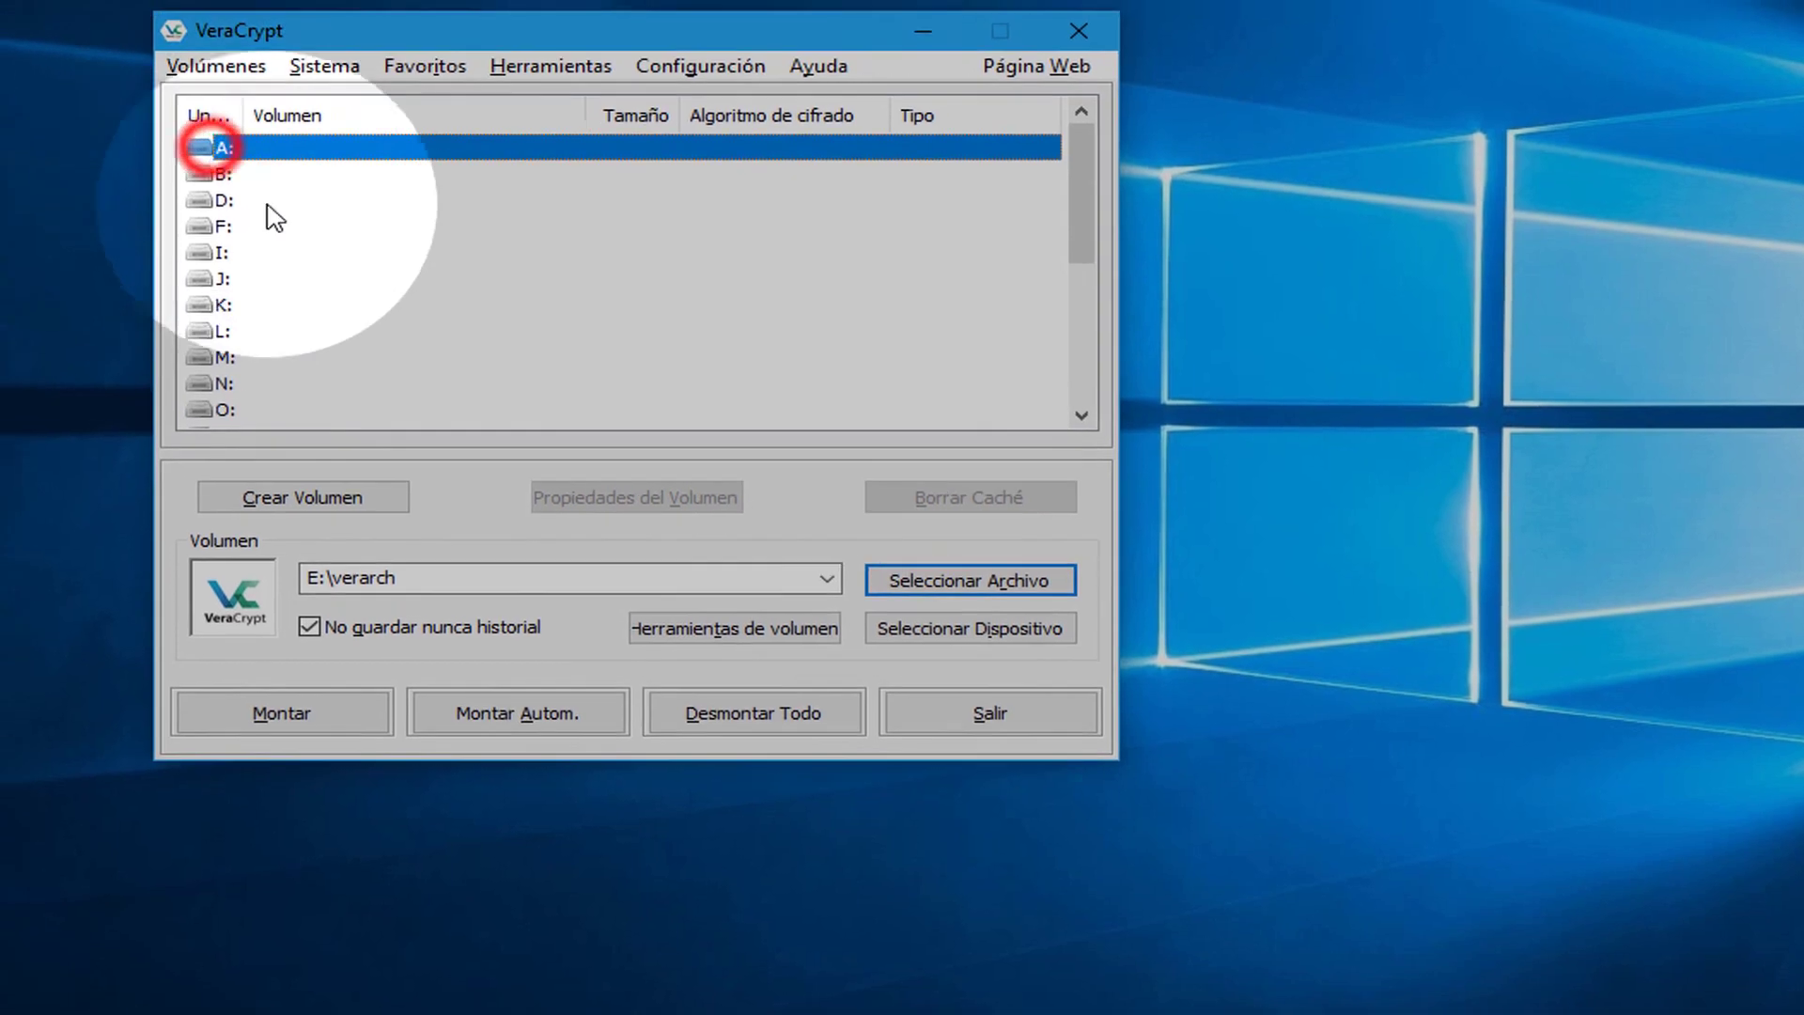
{"action": "left_click", "coordinate": [531, 814]}
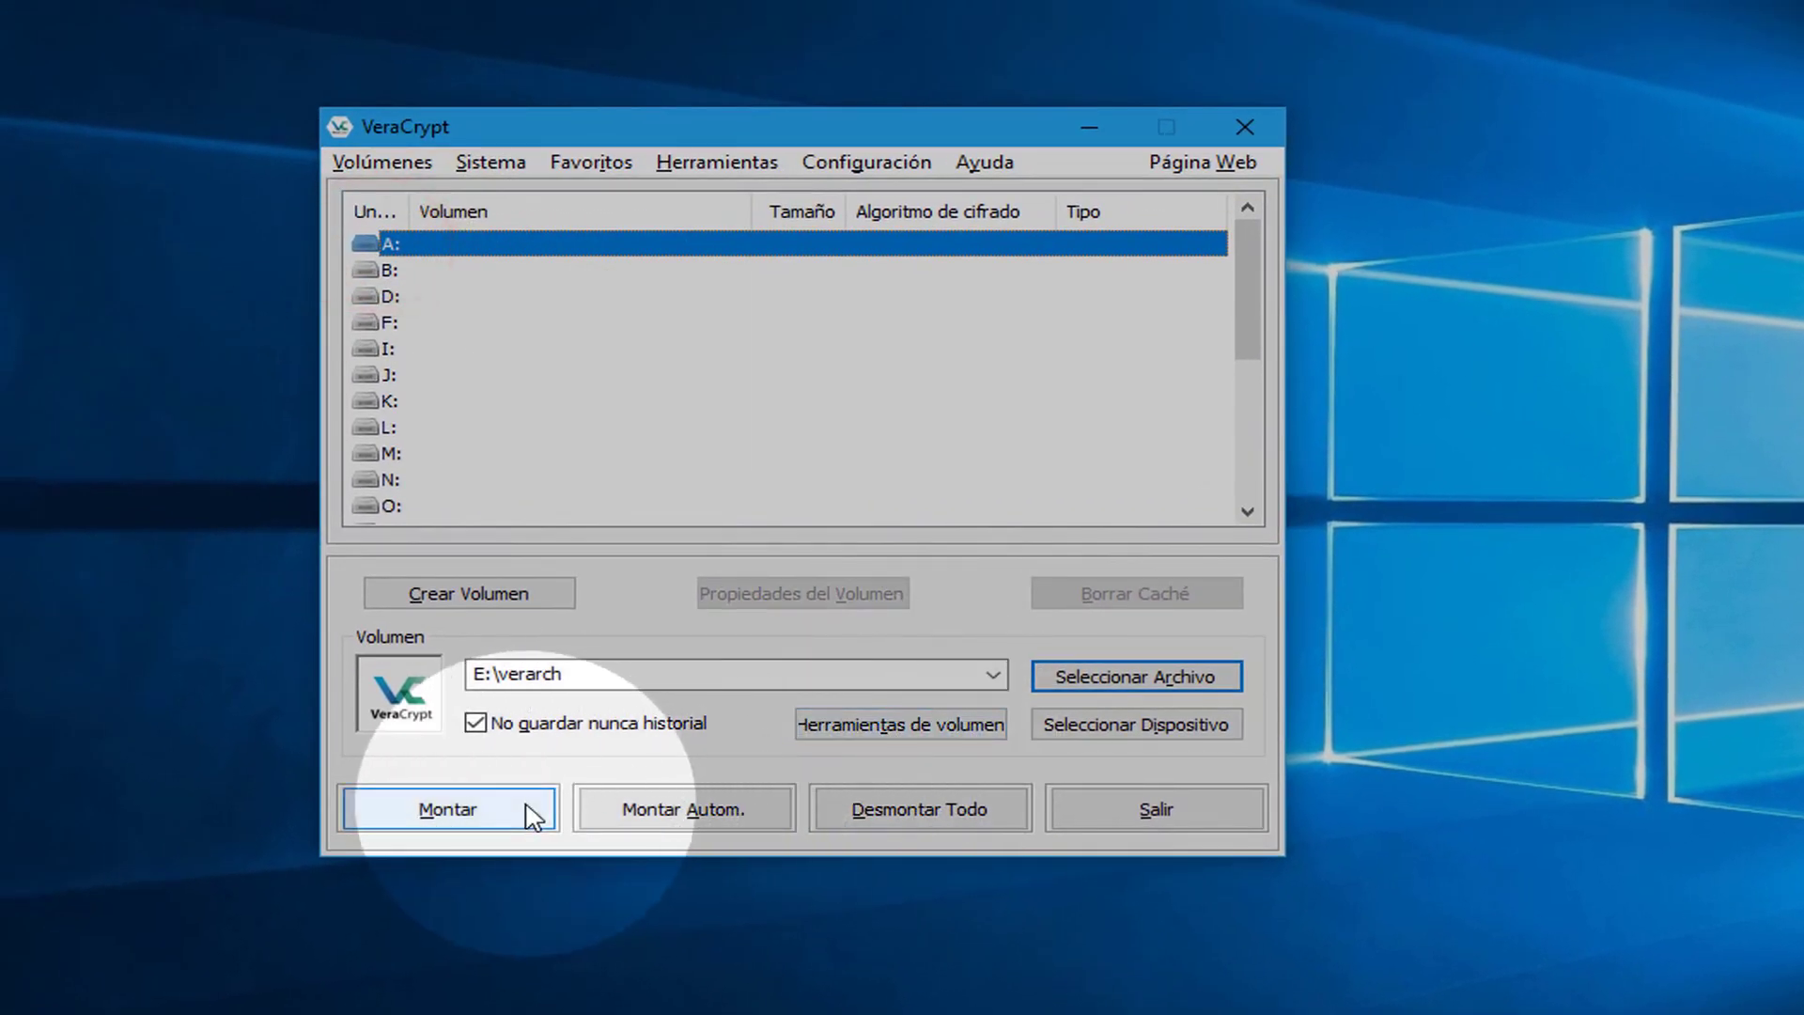
{"action": "left_click", "coordinate": [531, 814]}
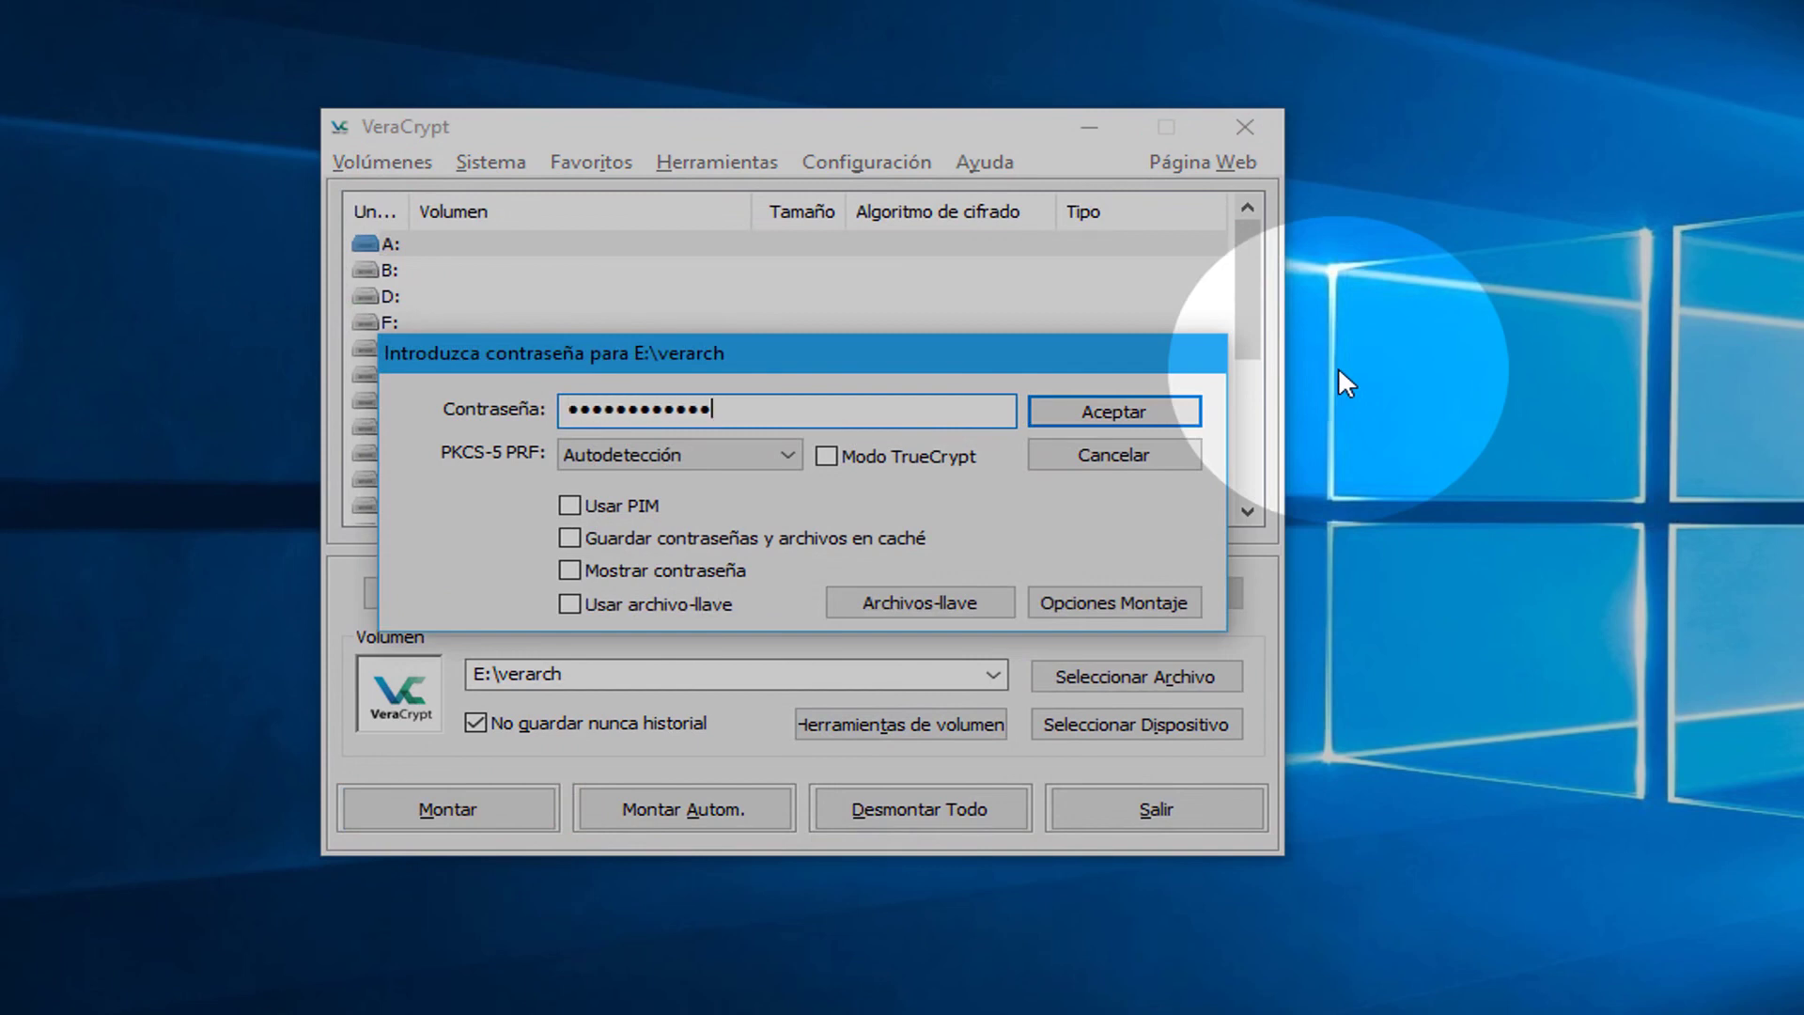
{"action": "left_click", "coordinate": [1145, 411]}
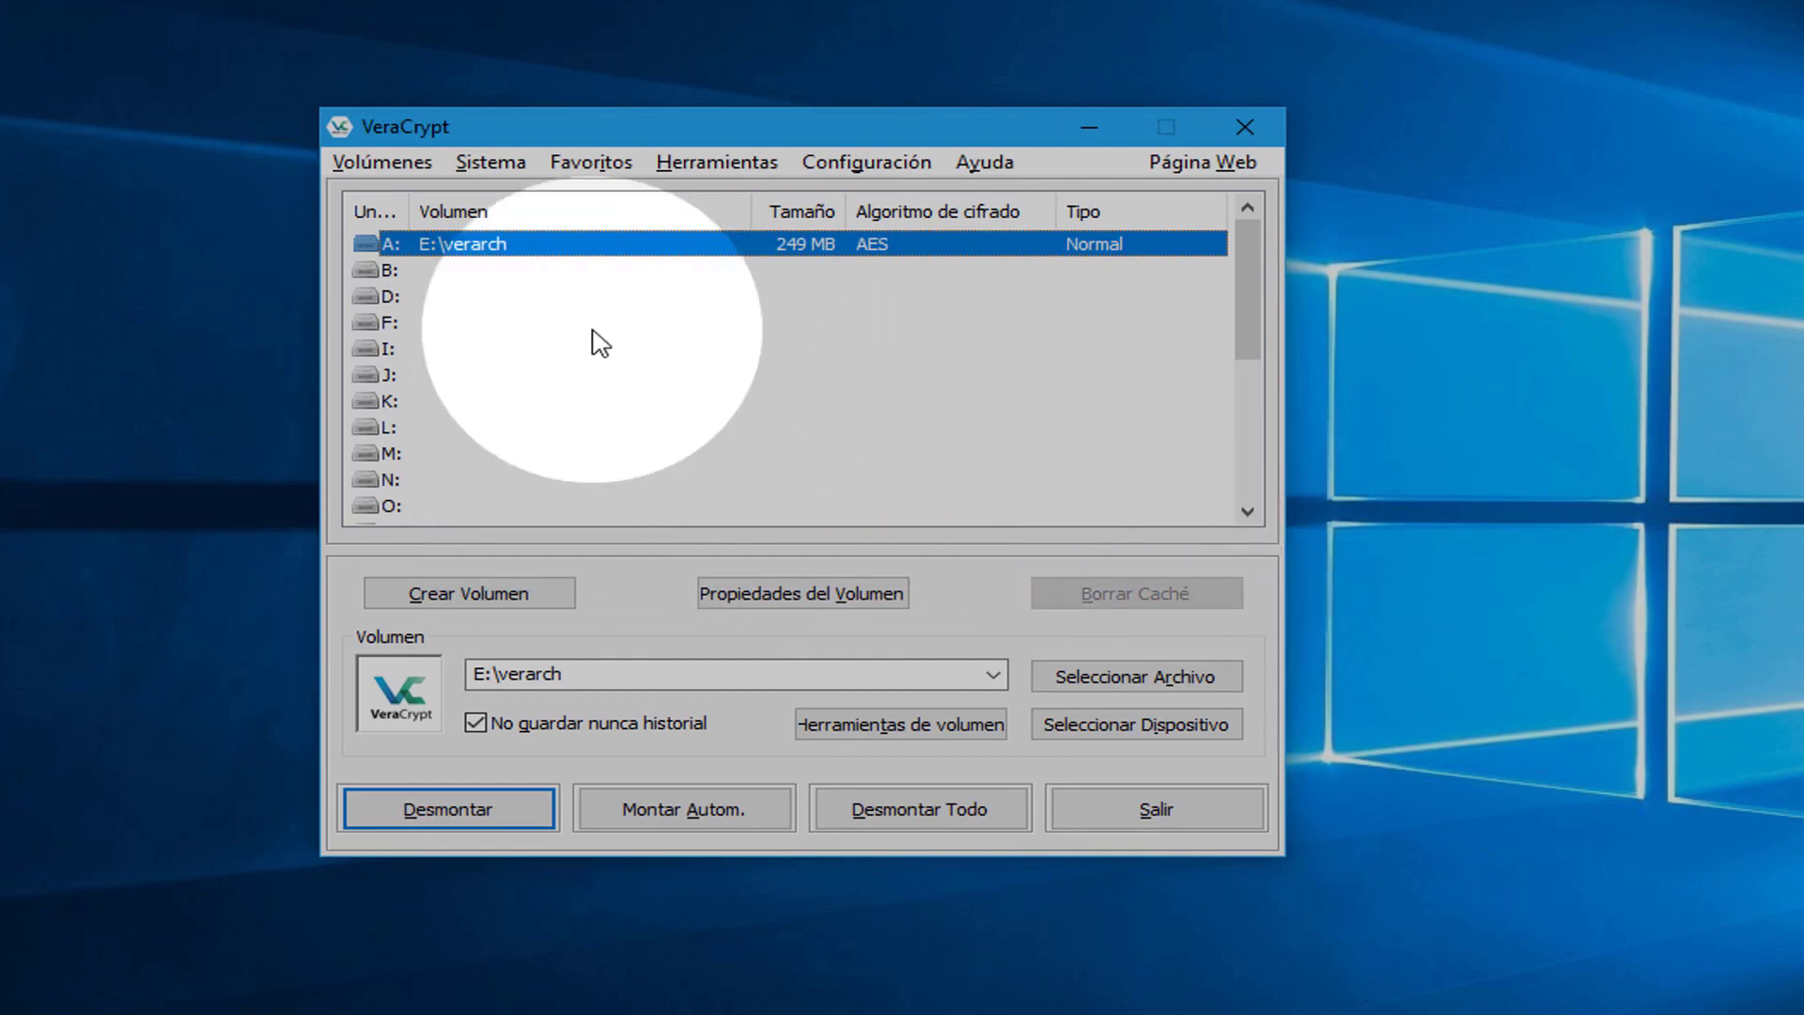
Step: Copy the text file more from the Dropbox folder into the mounted drive Disco local (A:)
{"action": "double_click", "coordinate": [498, 246]}
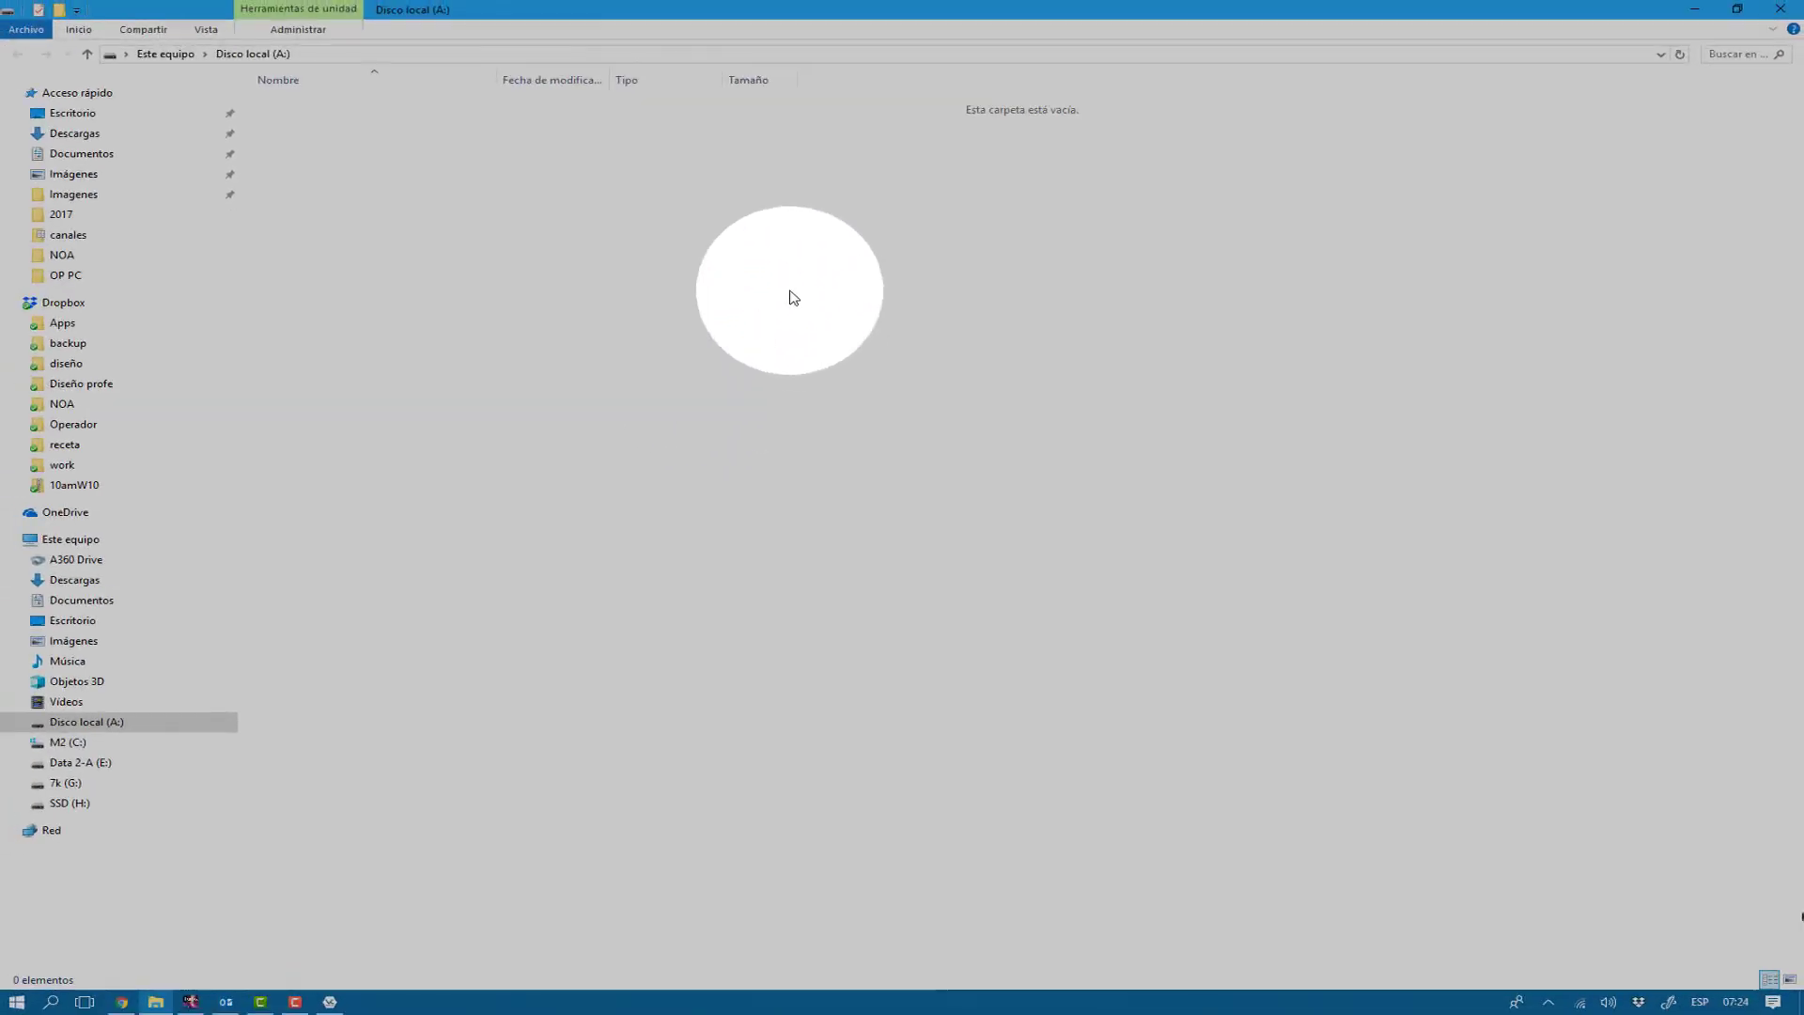
{"action": "left_click", "coordinate": [63, 304]}
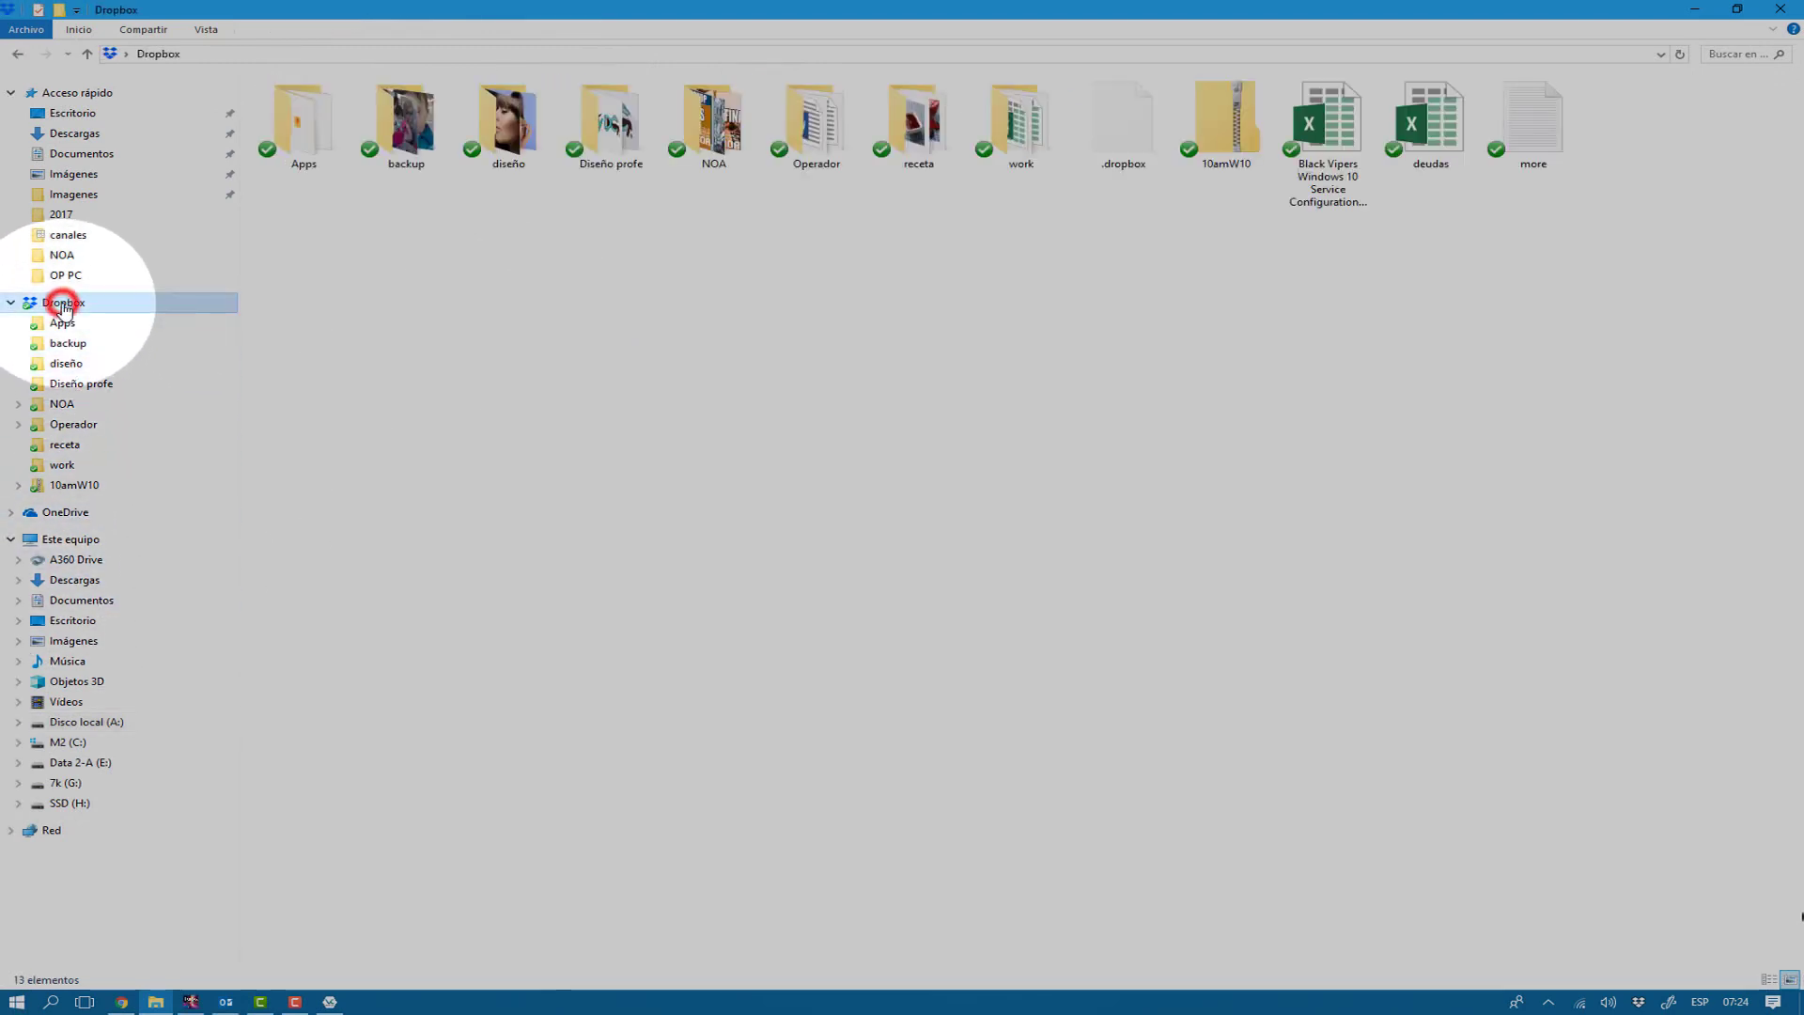
{"action": "right_click", "coordinate": [1524, 129]}
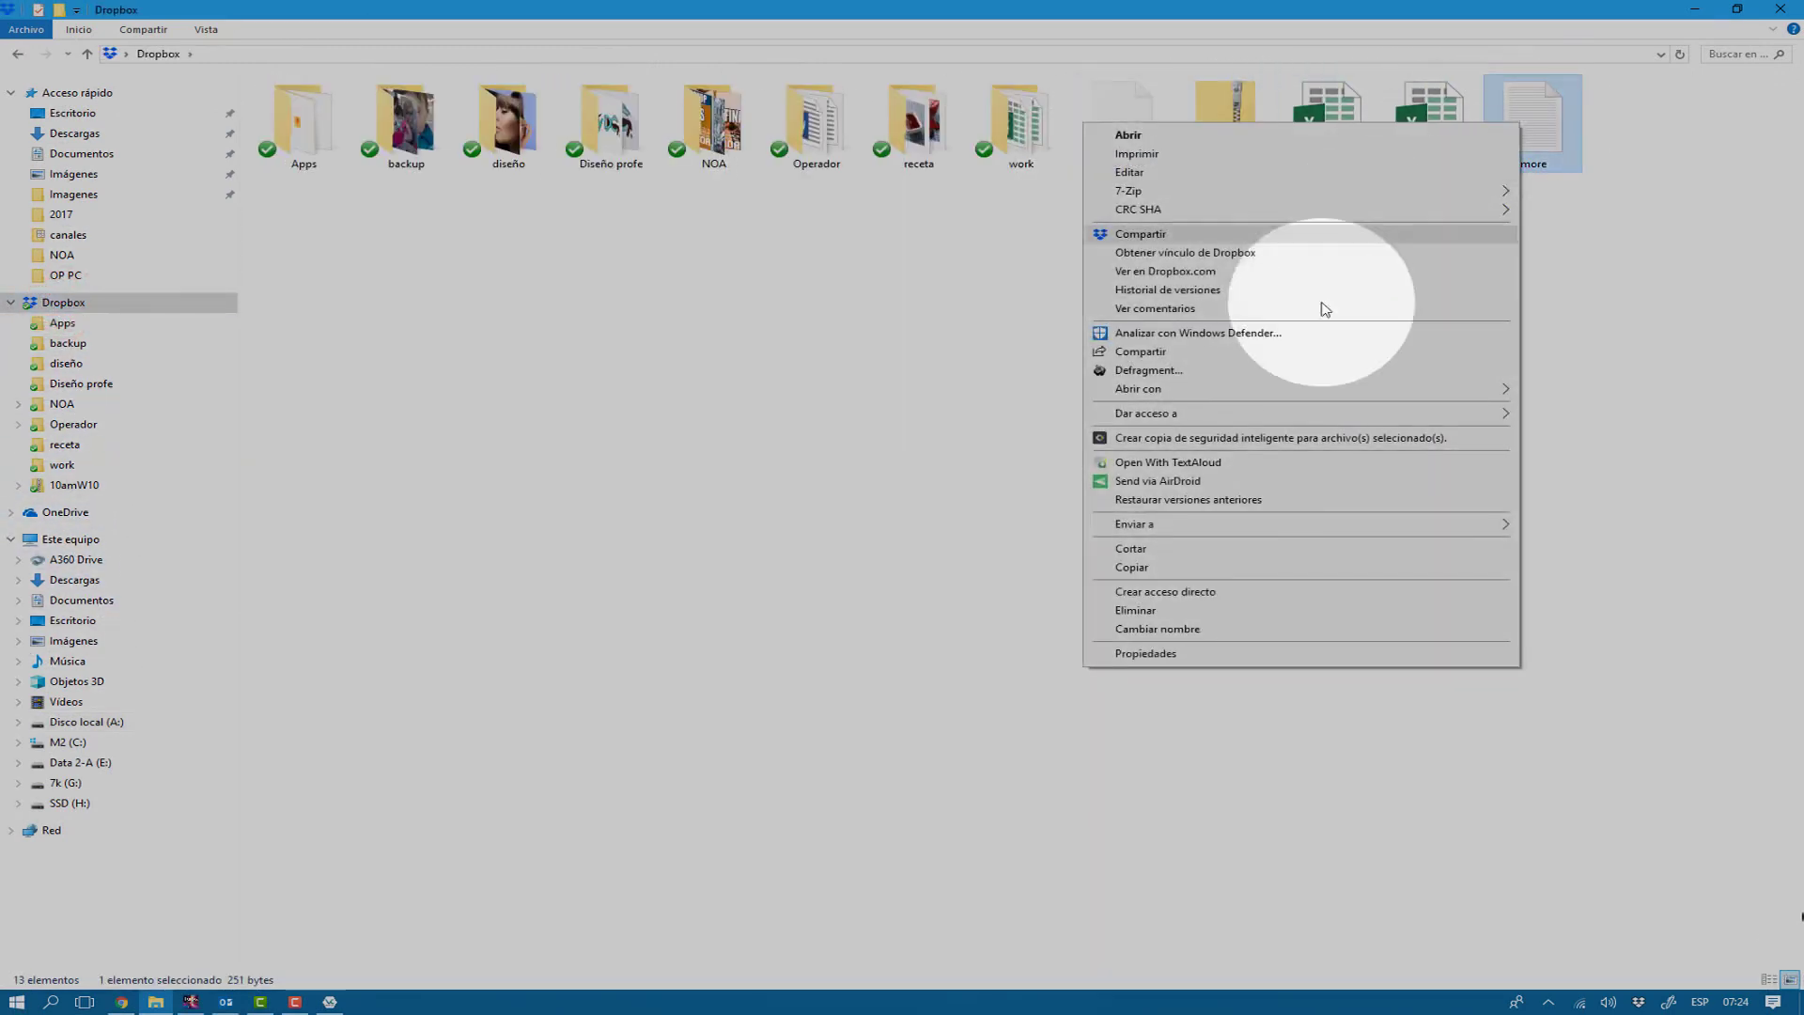
{"action": "left_click", "coordinate": [1201, 570]}
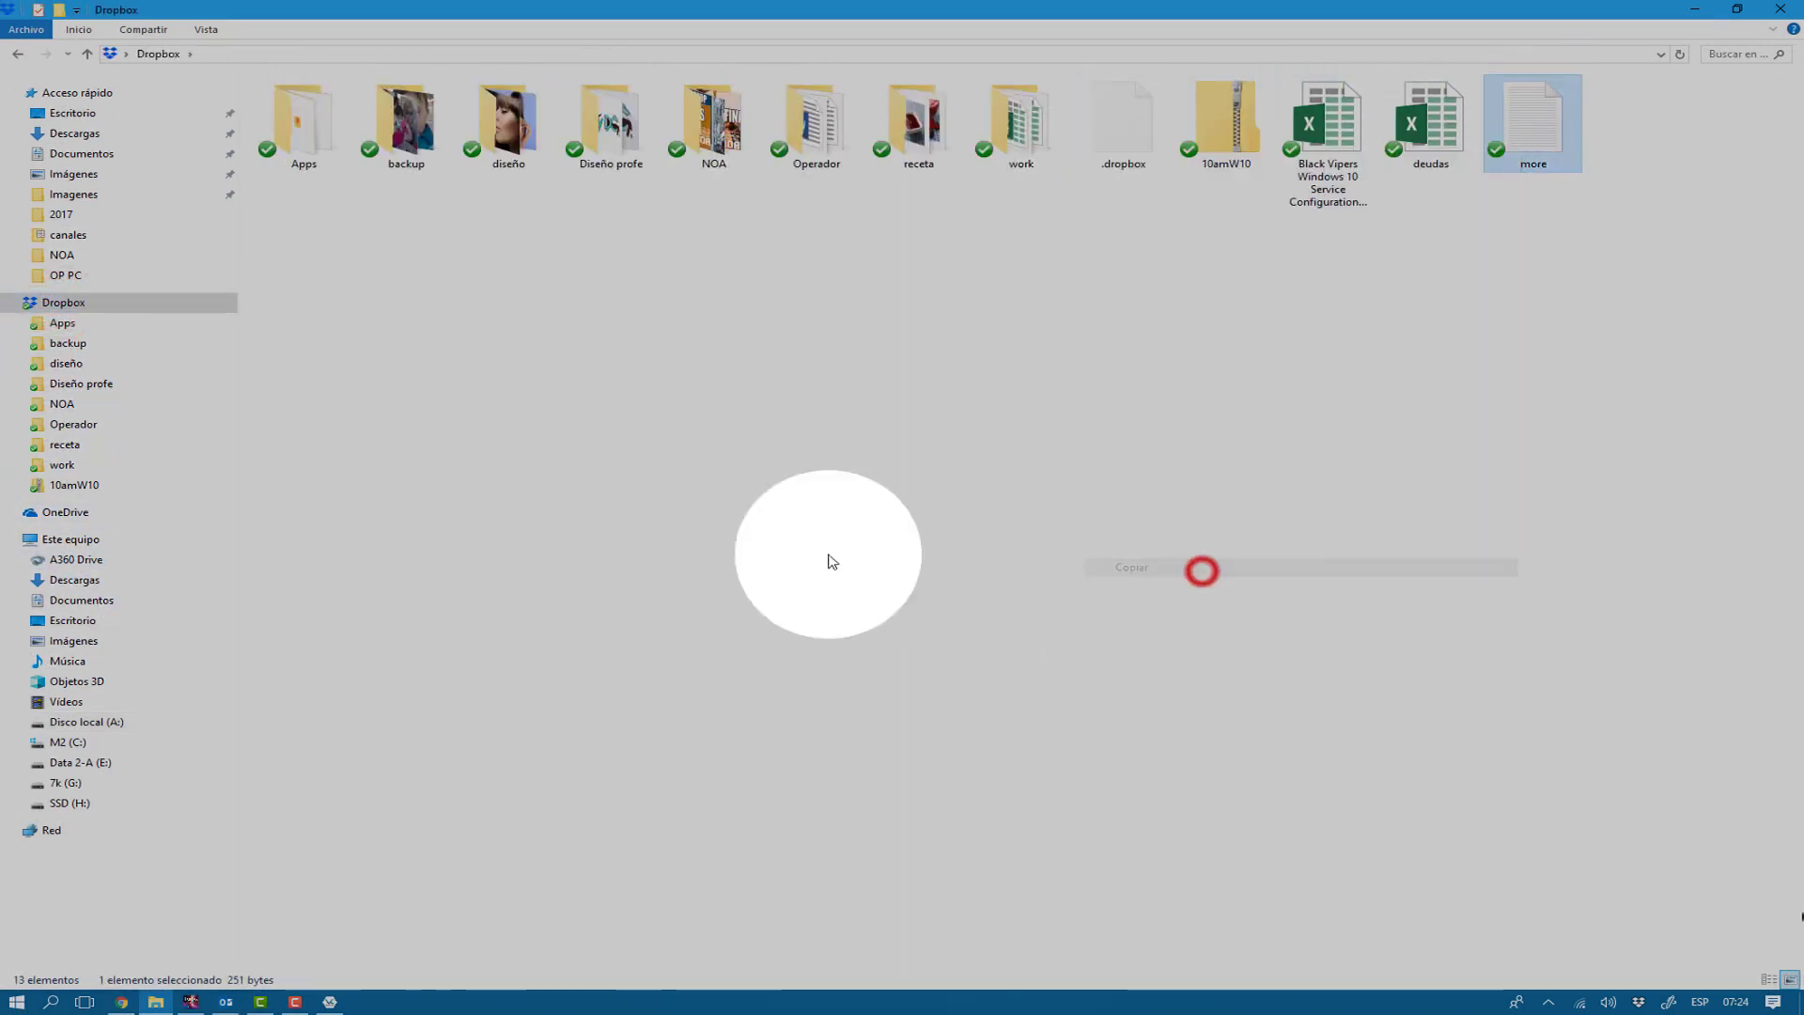
{"action": "left_click", "coordinate": [91, 542]}
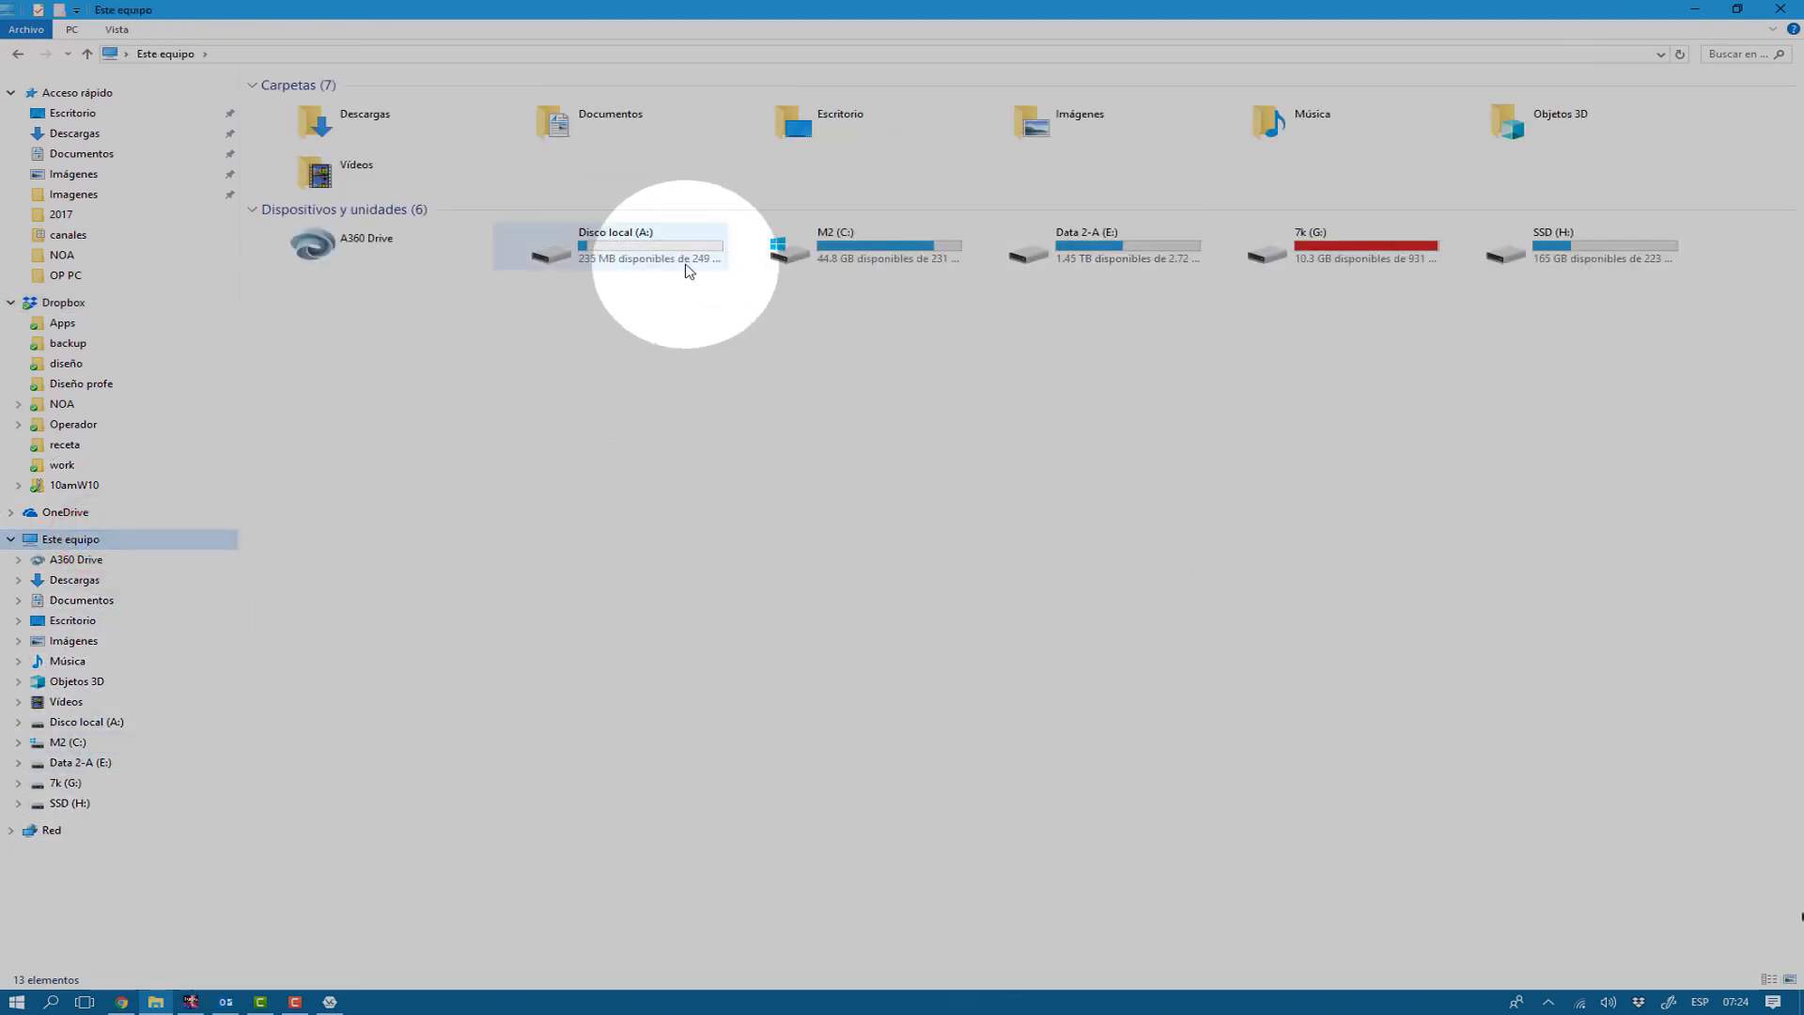
{"action": "double_click", "coordinate": [689, 270]}
{"action": "right_click", "coordinate": [620, 289]}
{"action": "left_click", "coordinate": [516, 413]}
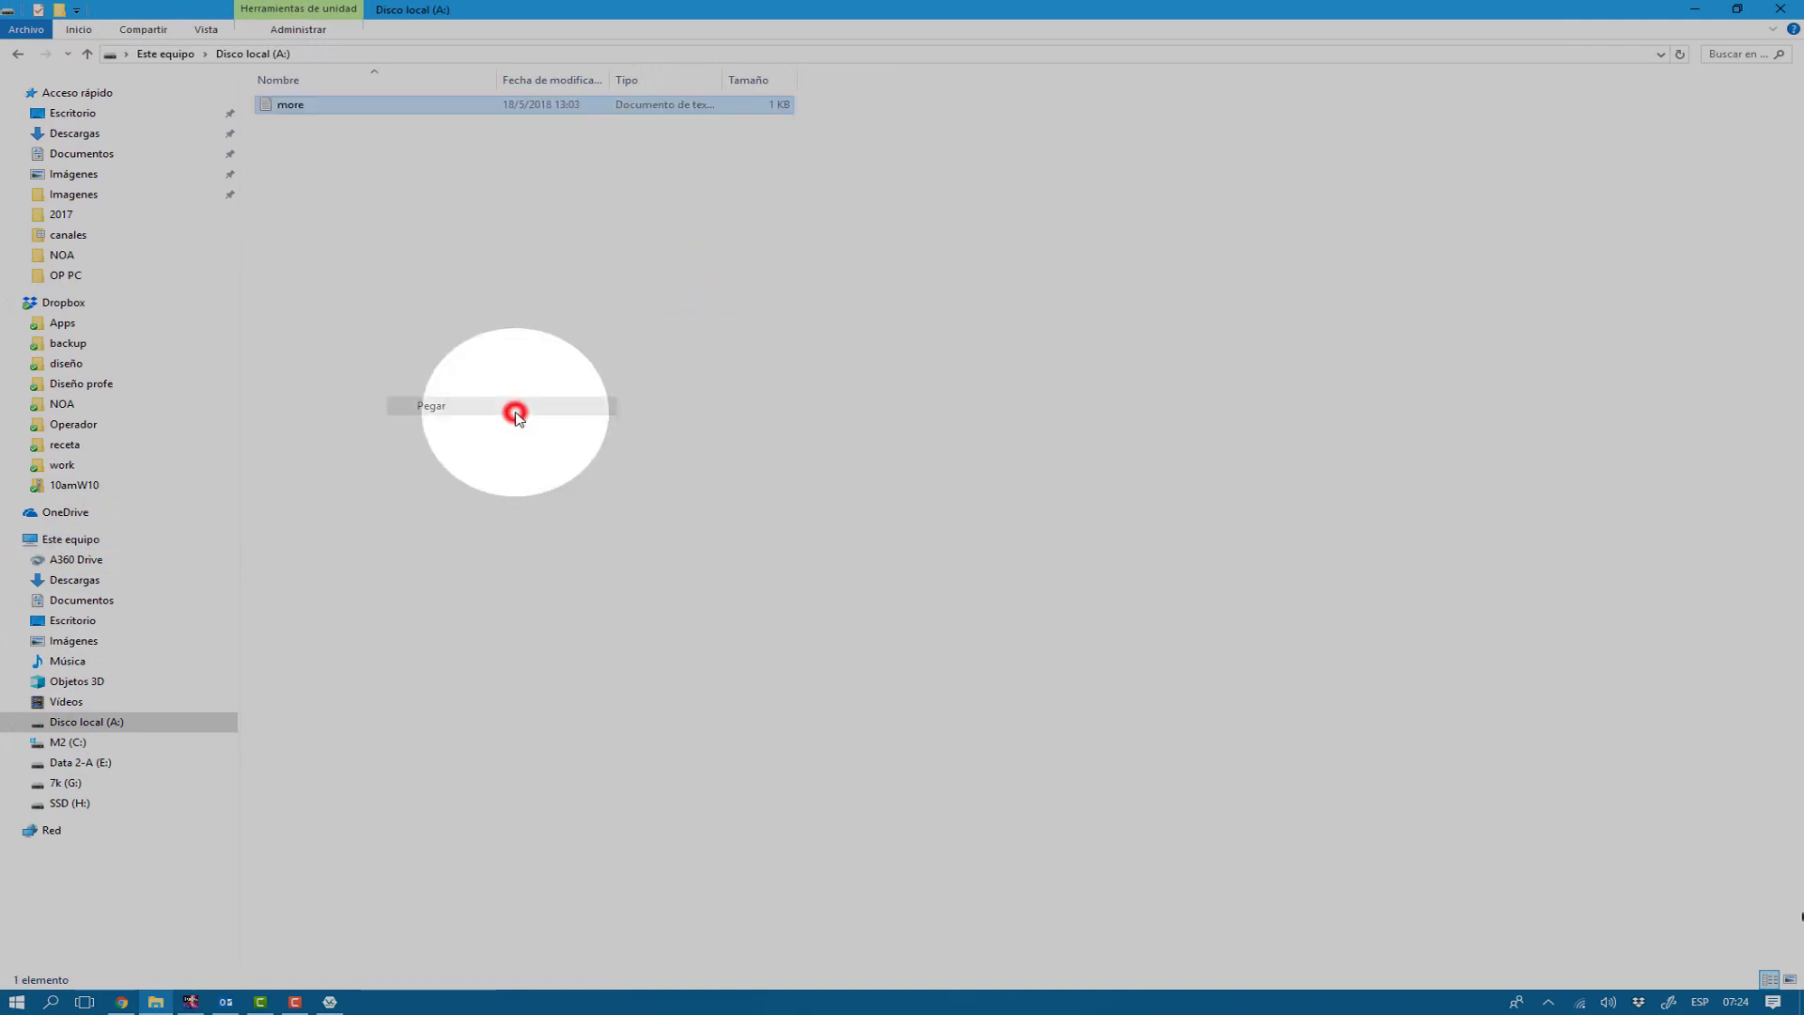
{"action": "left_click", "coordinate": [473, 477]}
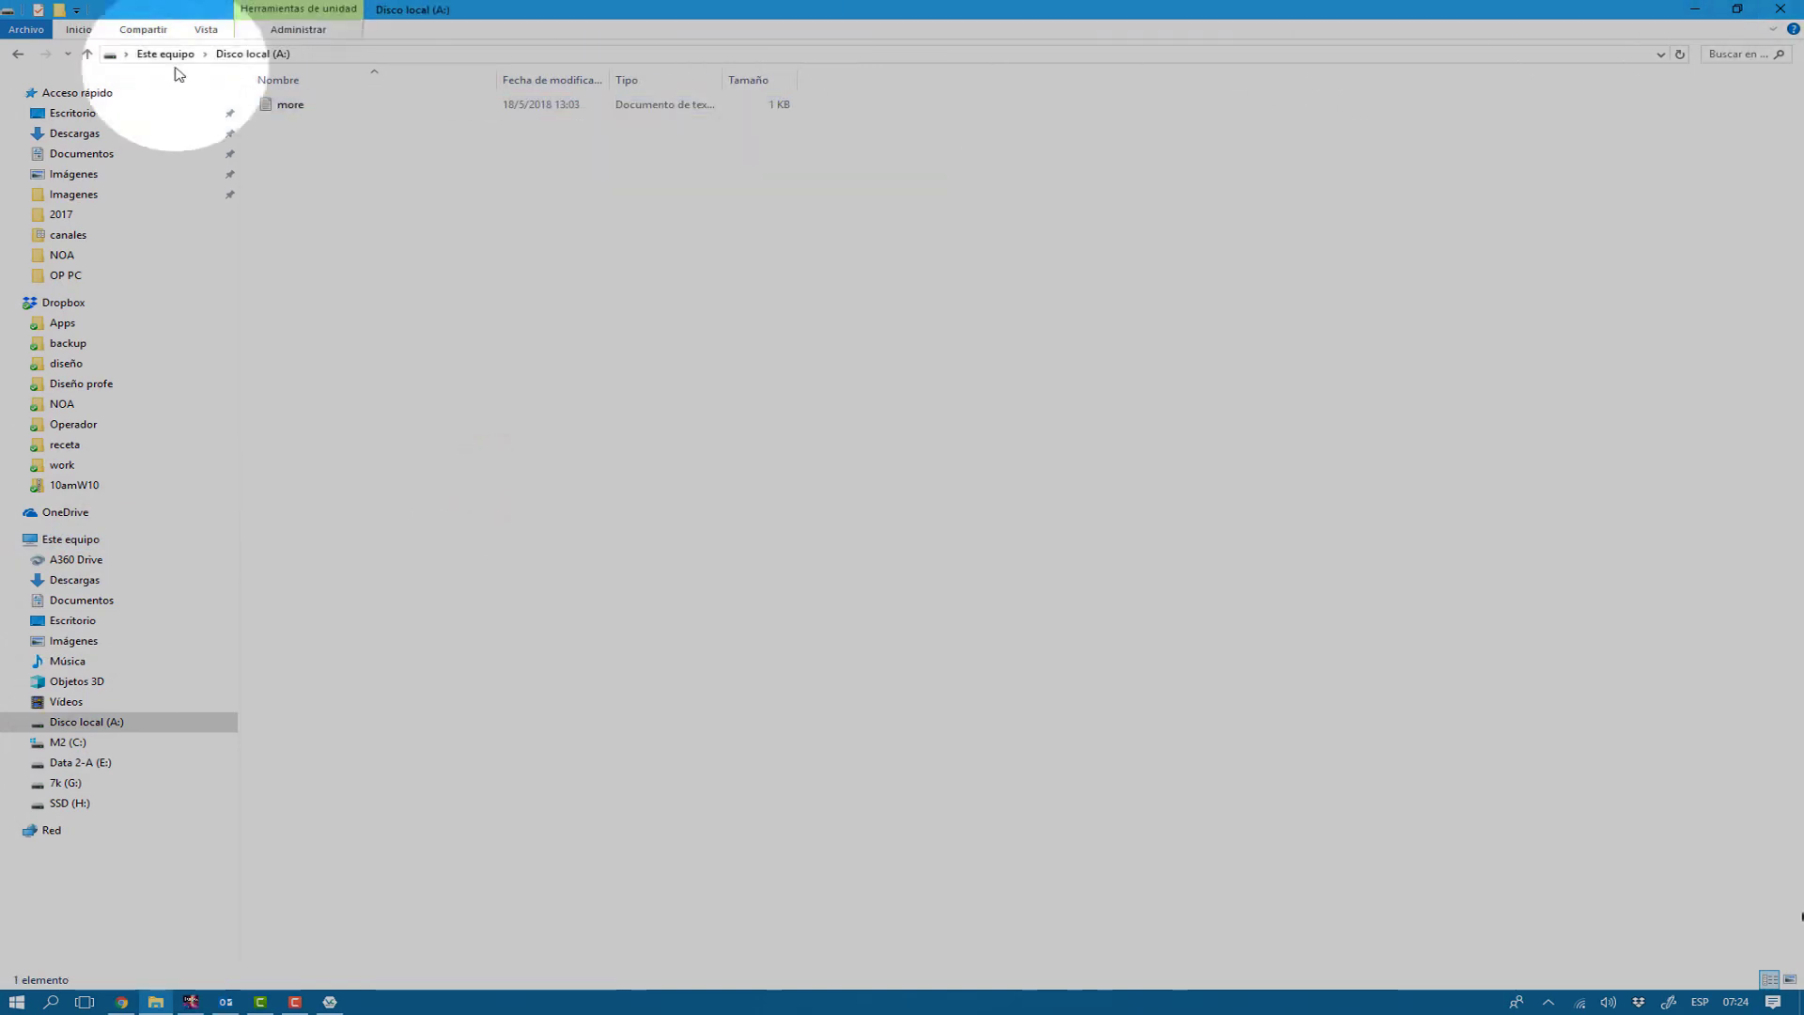
Step: Show the computer's drives in Este equipo, then switch to VeraCrypt and dismount the E:\verarch volume from drive A:
{"action": "left_click", "coordinate": [73, 539]}
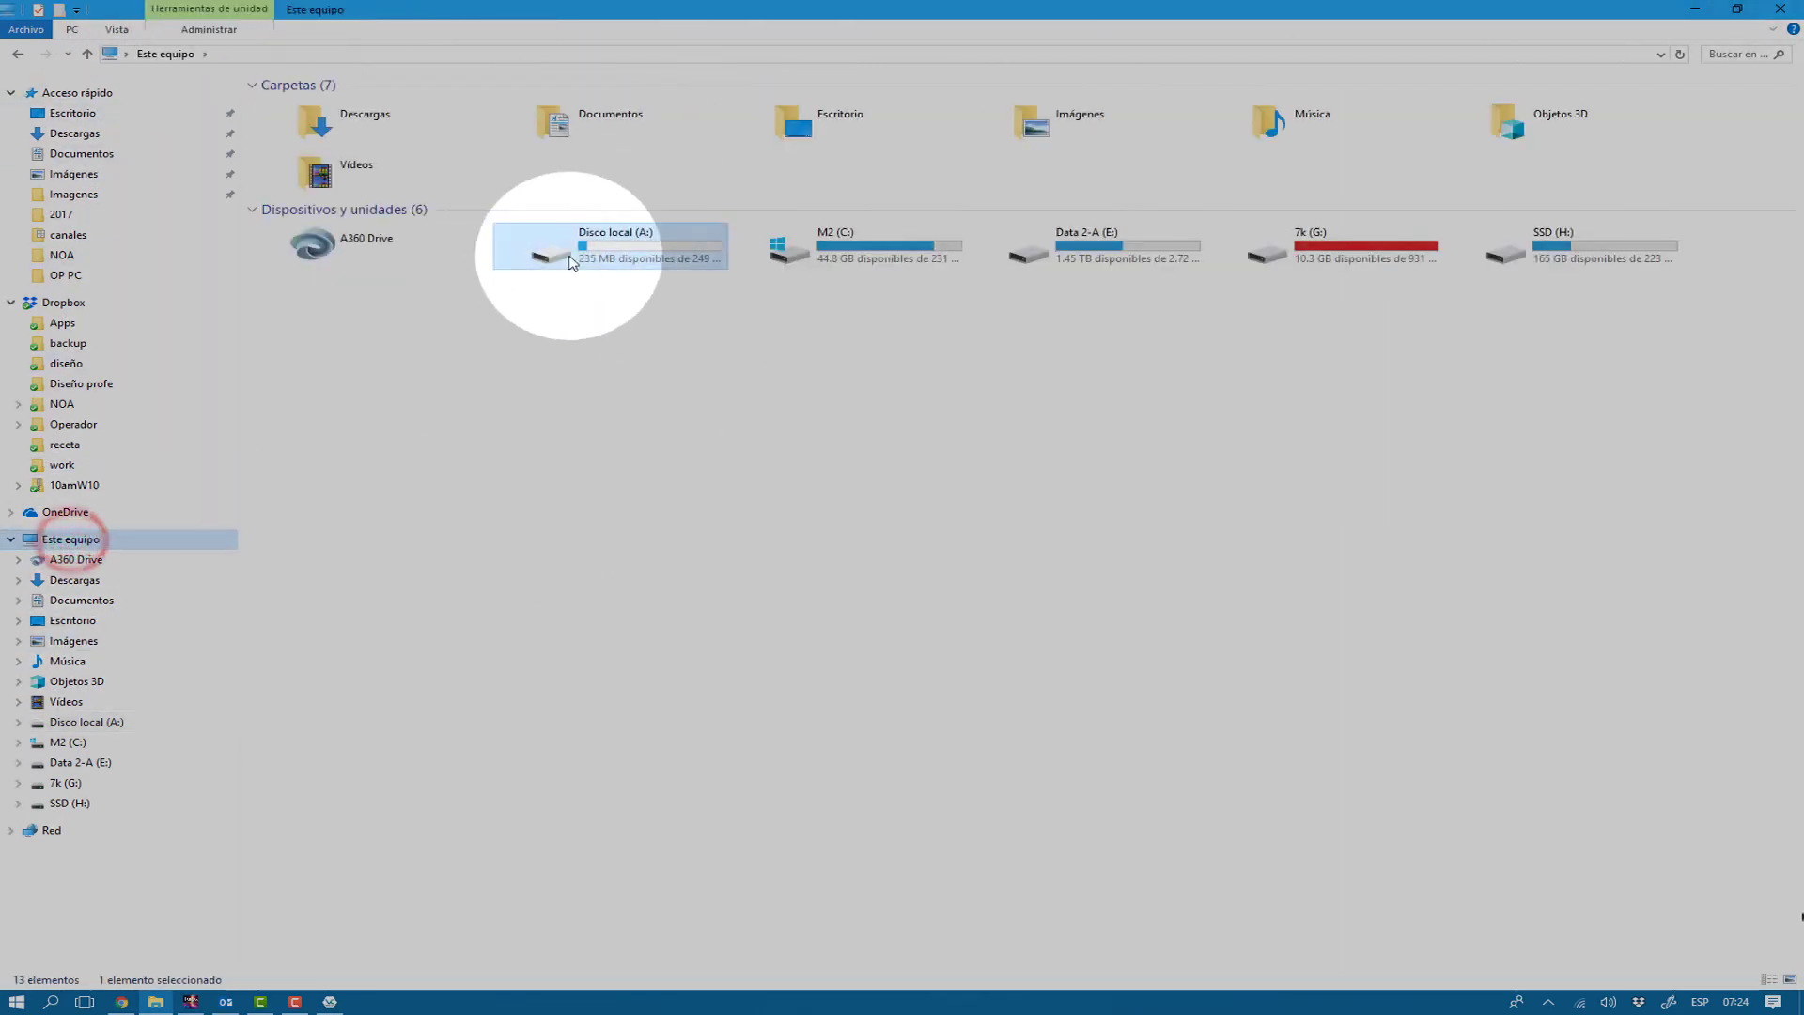
{"action": "left_click", "coordinate": [331, 1001]}
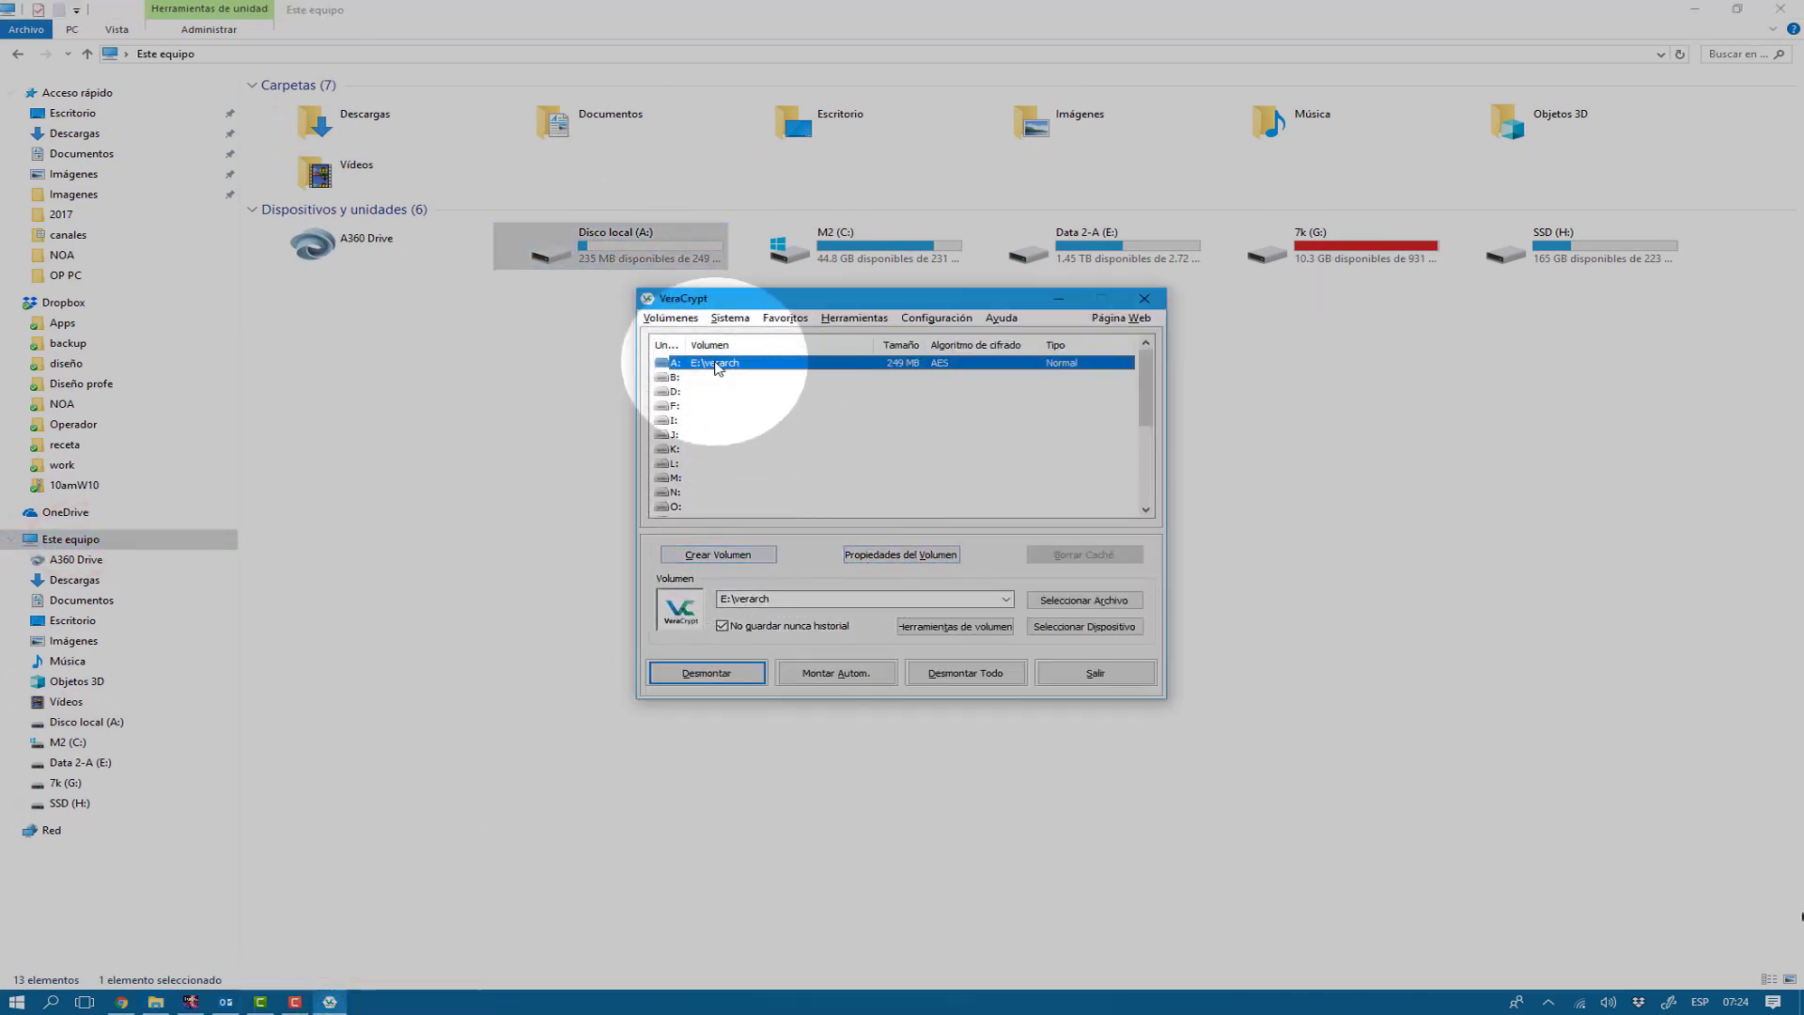
{"action": "left_click", "coordinate": [715, 367]}
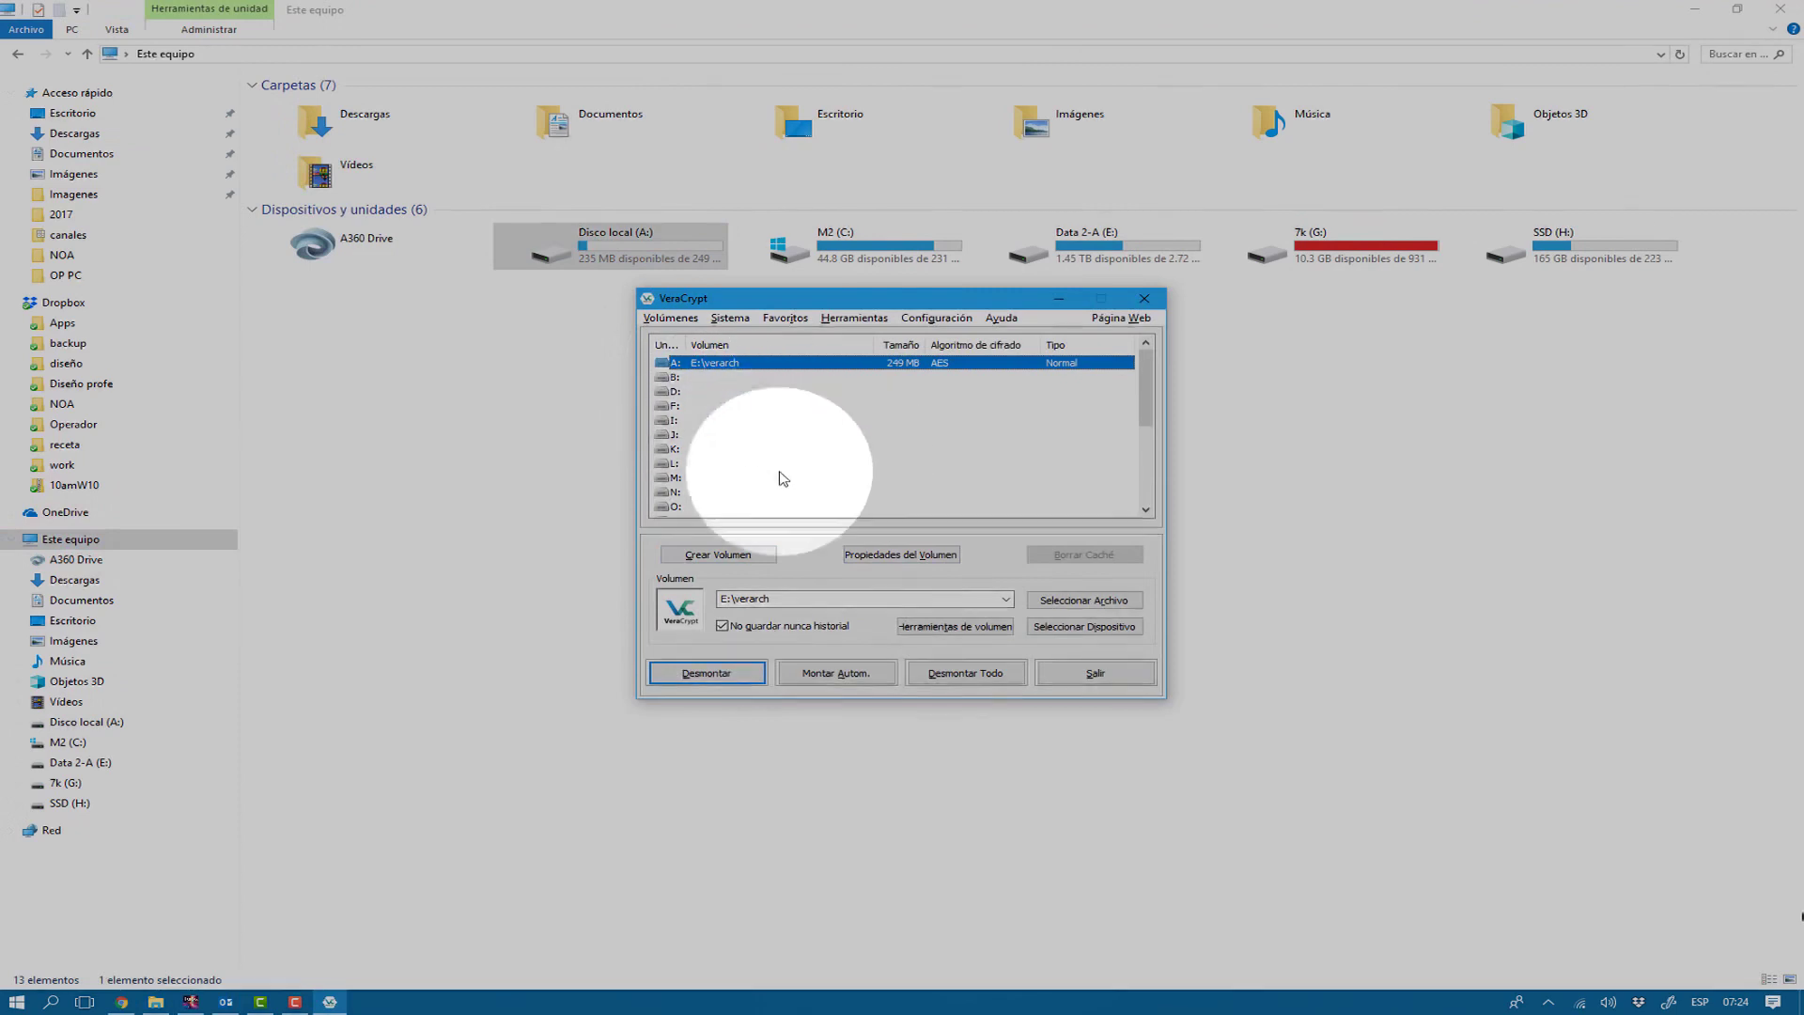
{"action": "left_click", "coordinate": [740, 676]}
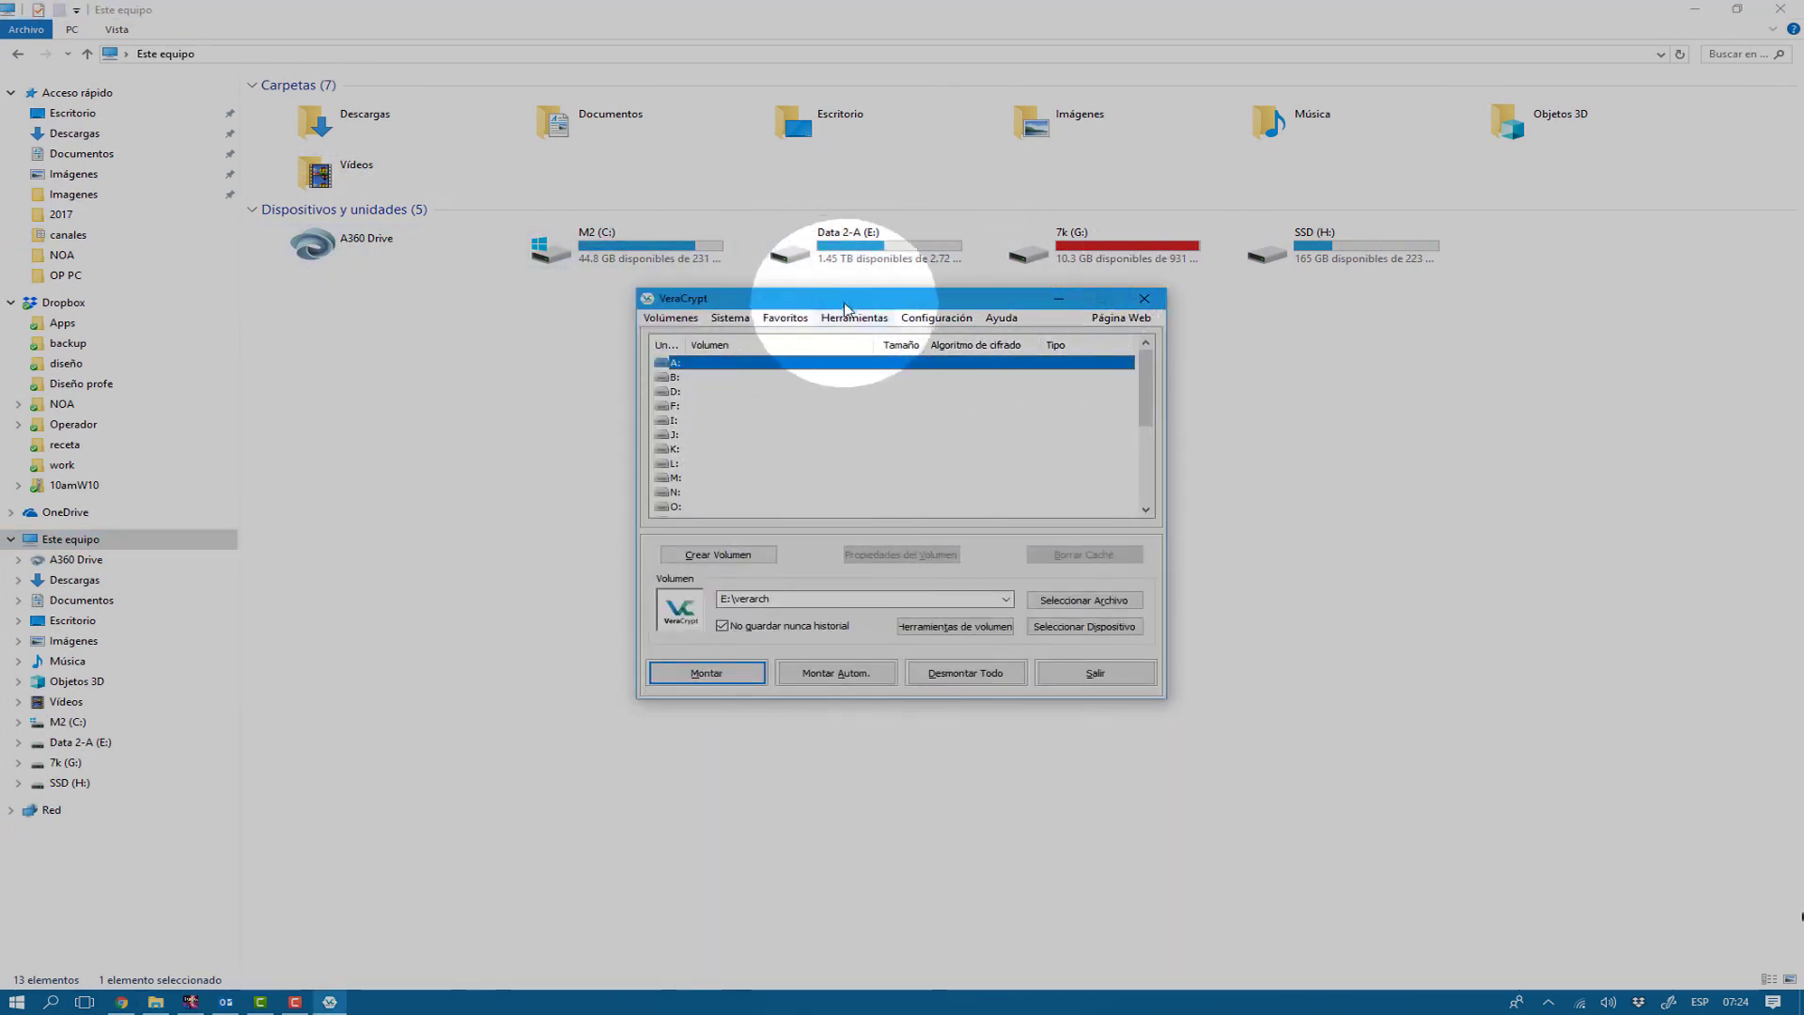
{"action": "mouse_move", "coordinate": [843, 307]}
{"action": "left_mouse_down"}
{"action": "mouse_move", "coordinate": [816, 299]}
{"action": "mouse_move", "coordinate": [836, 305]}
{"action": "left_mouse_up"}
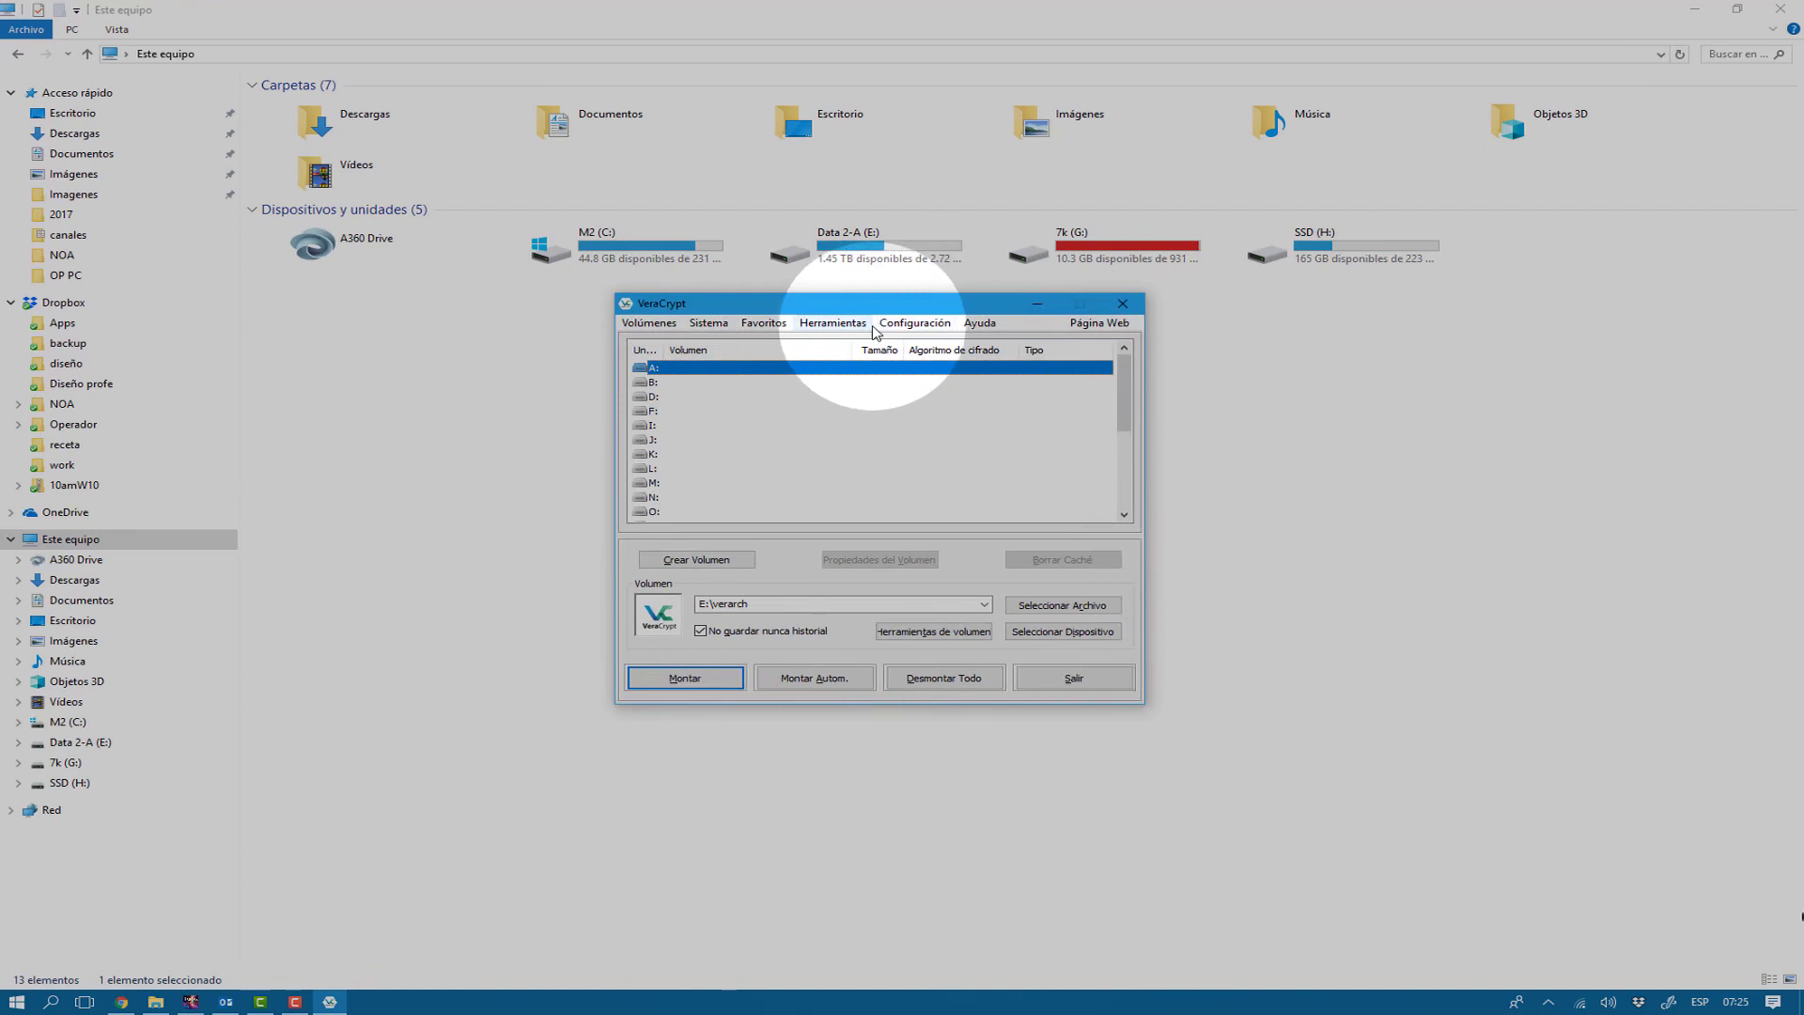
{"action": "left_click_drag", "start_coordinate": [874, 303], "coordinate": [886, 249]}
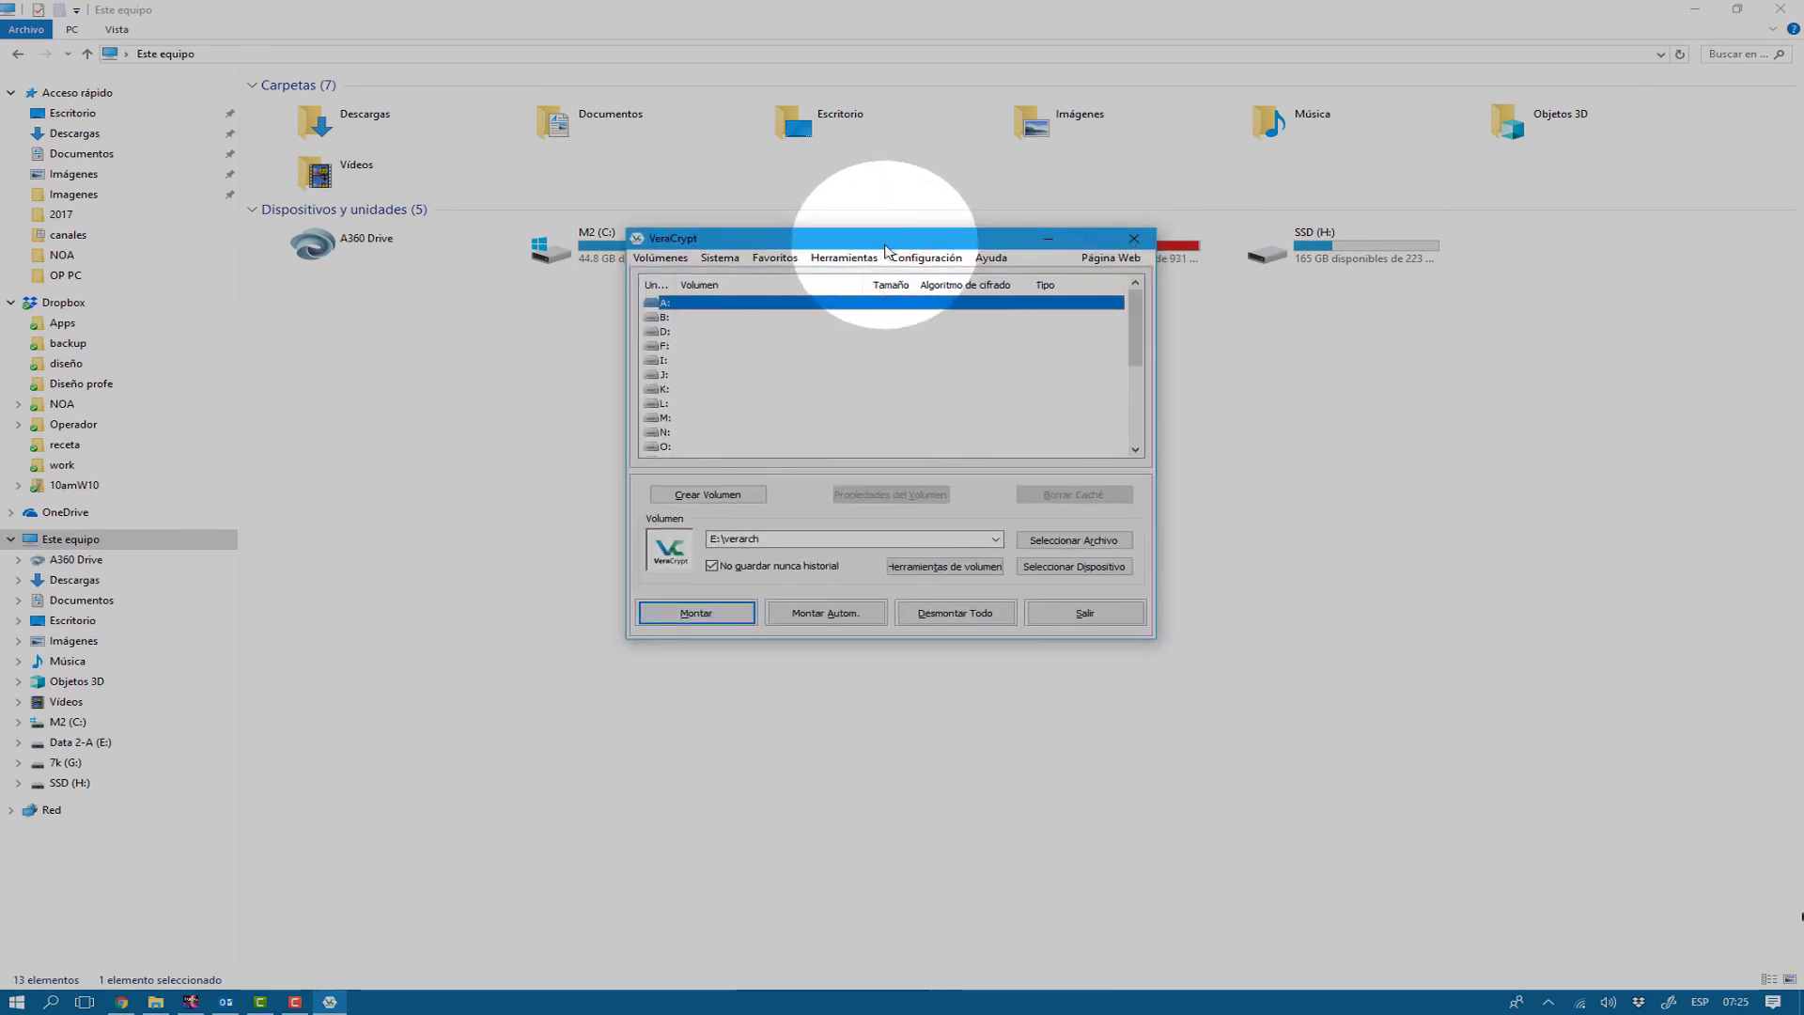